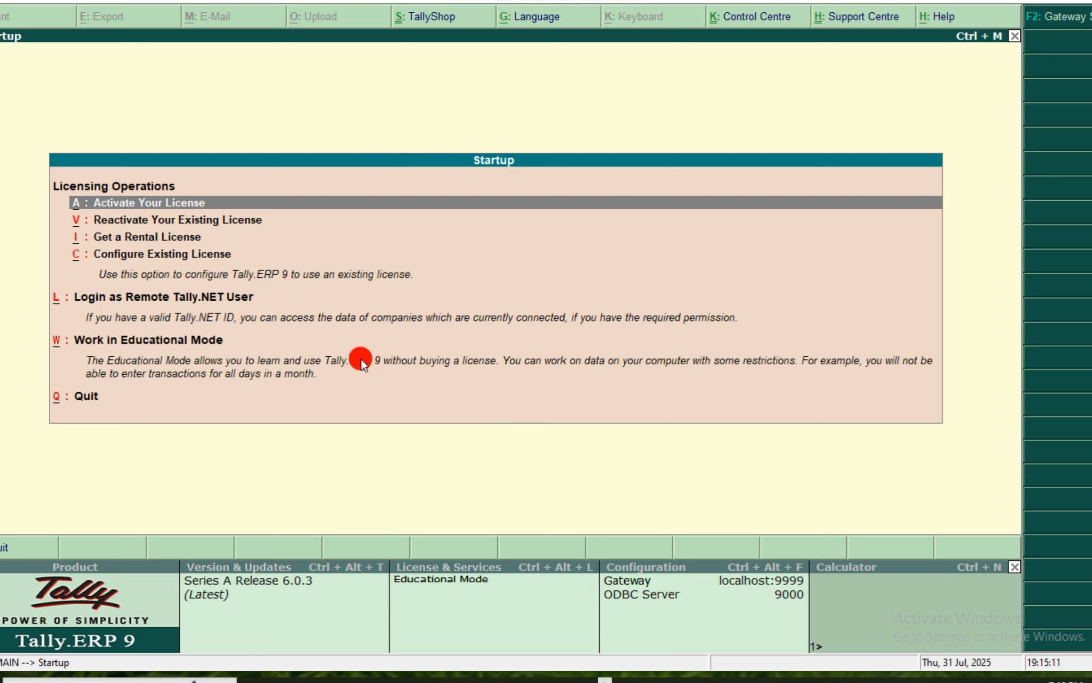
# Start working in Educational Mode from the licensing options
pyautogui.press('Down')
pyautogui.press('Down')
pyautogui.press('Down')
pyautogui.press('Down')
pyautogui.press('Down')
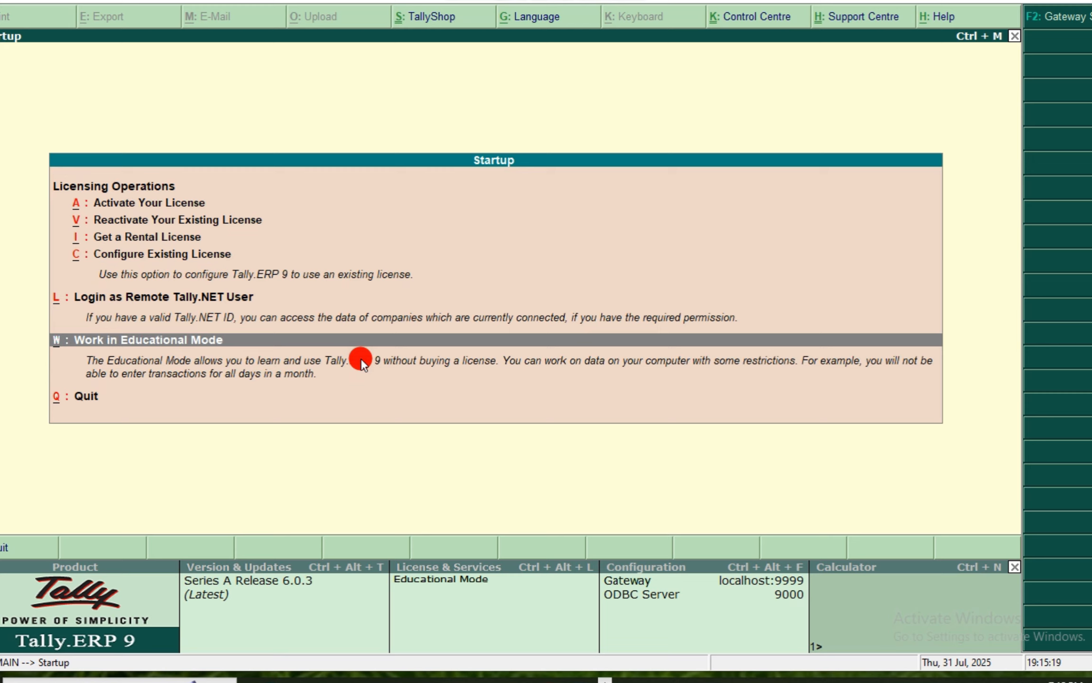
pyautogui.press('Return')
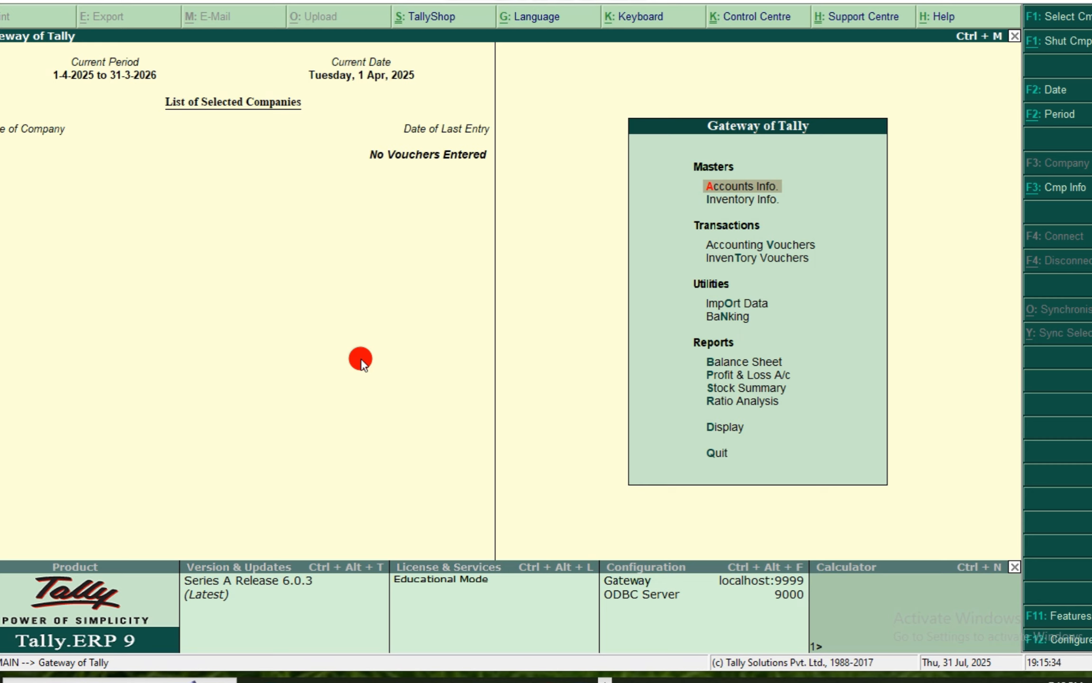
pyautogui.press('Up')
pyautogui.press('Up')
pyautogui.press('Up')
pyautogui.press('Up')
pyautogui.press('Up')
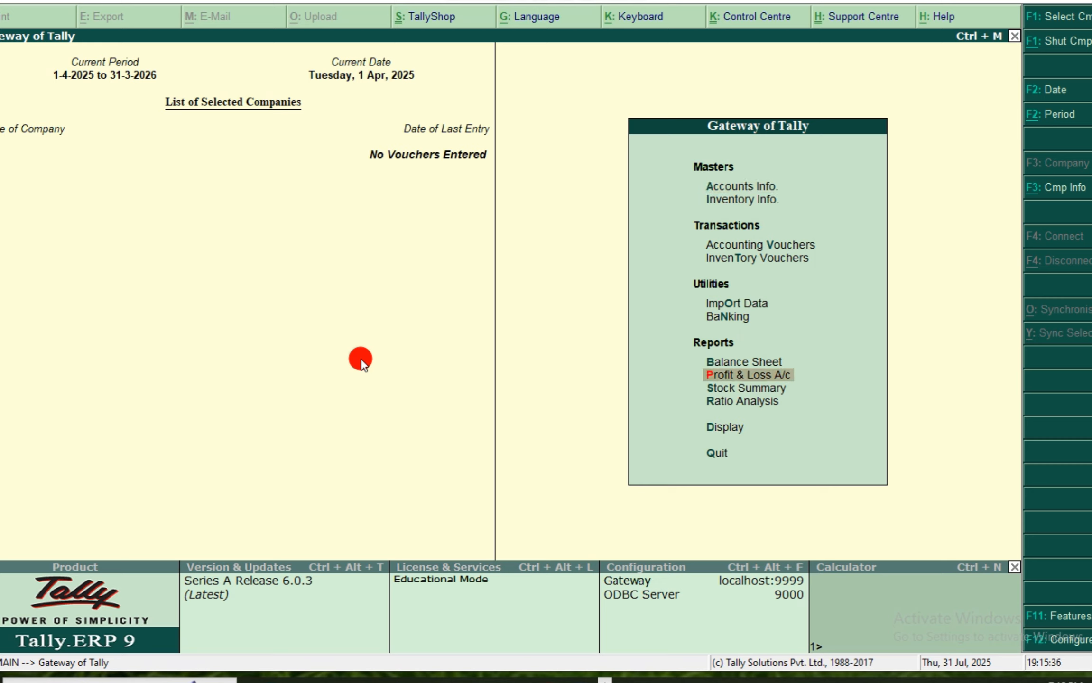
pyautogui.press('Down')
pyautogui.press('Down')
pyautogui.press('Down')
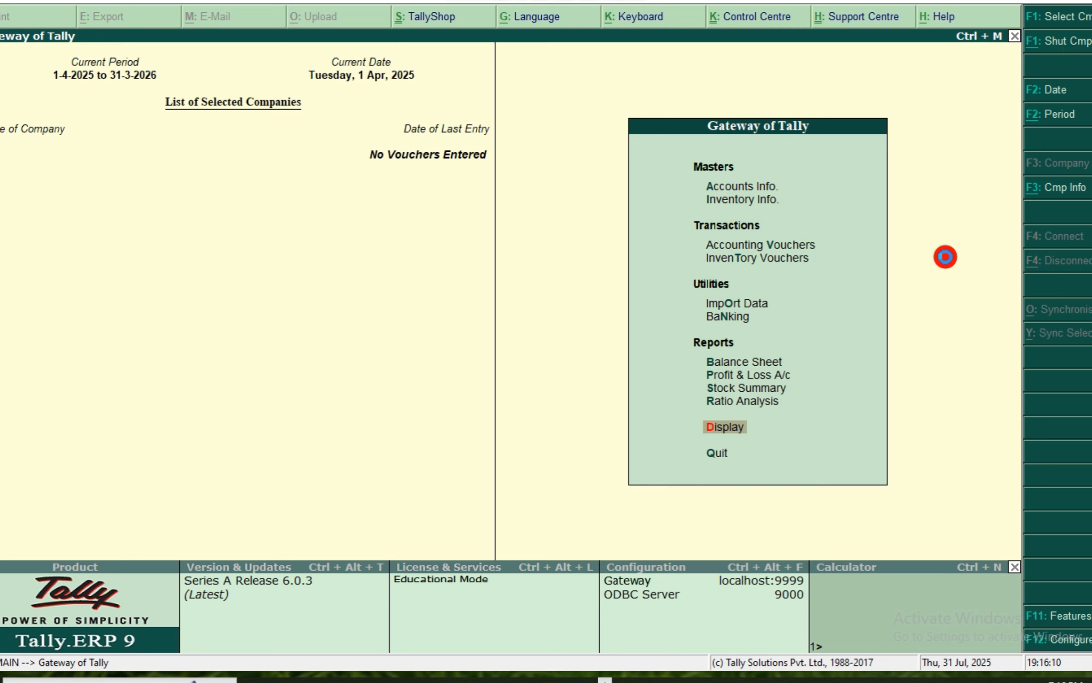
# Look through the list of existing companies and shut the loaded company
pyautogui.press('F1')
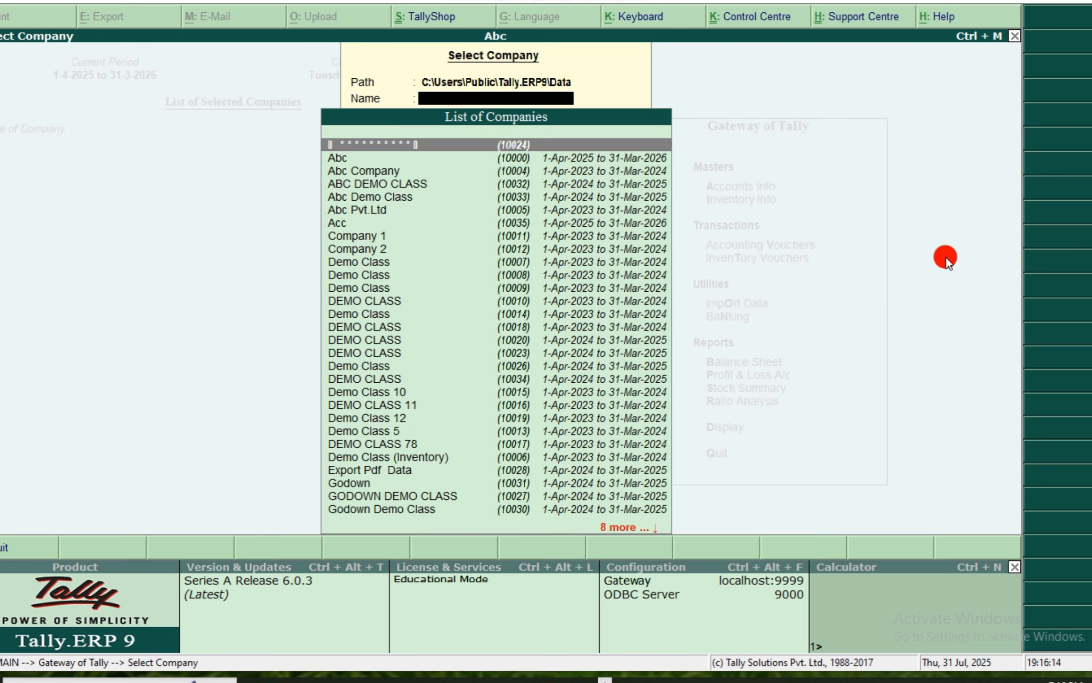
pyautogui.click(504, 224)
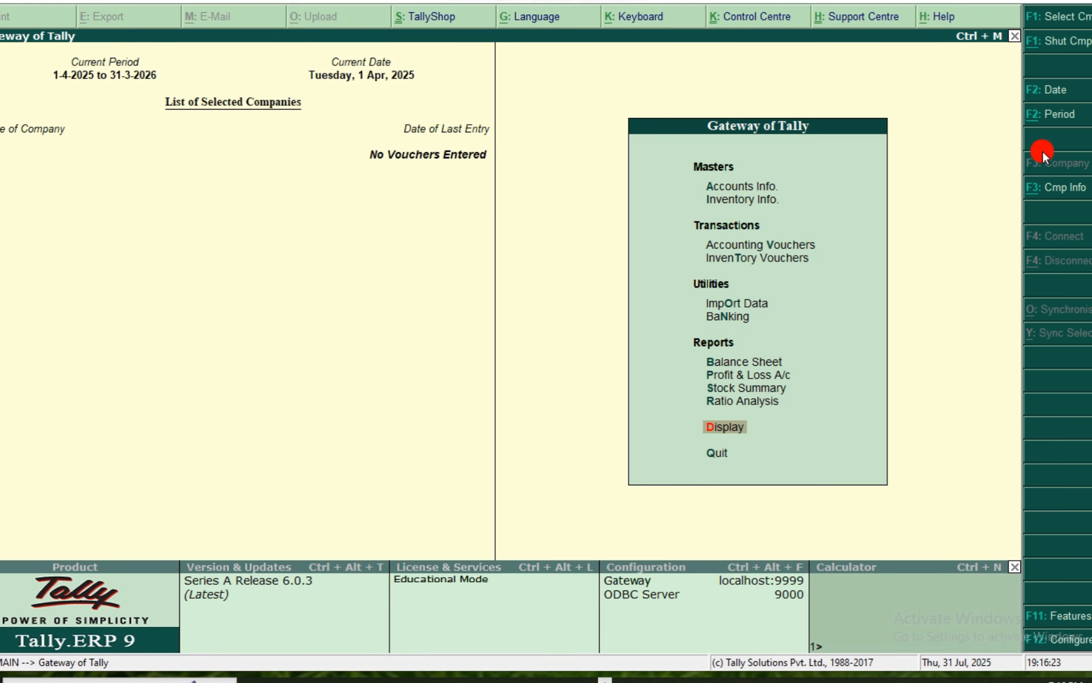
pyautogui.click(1048, 51)
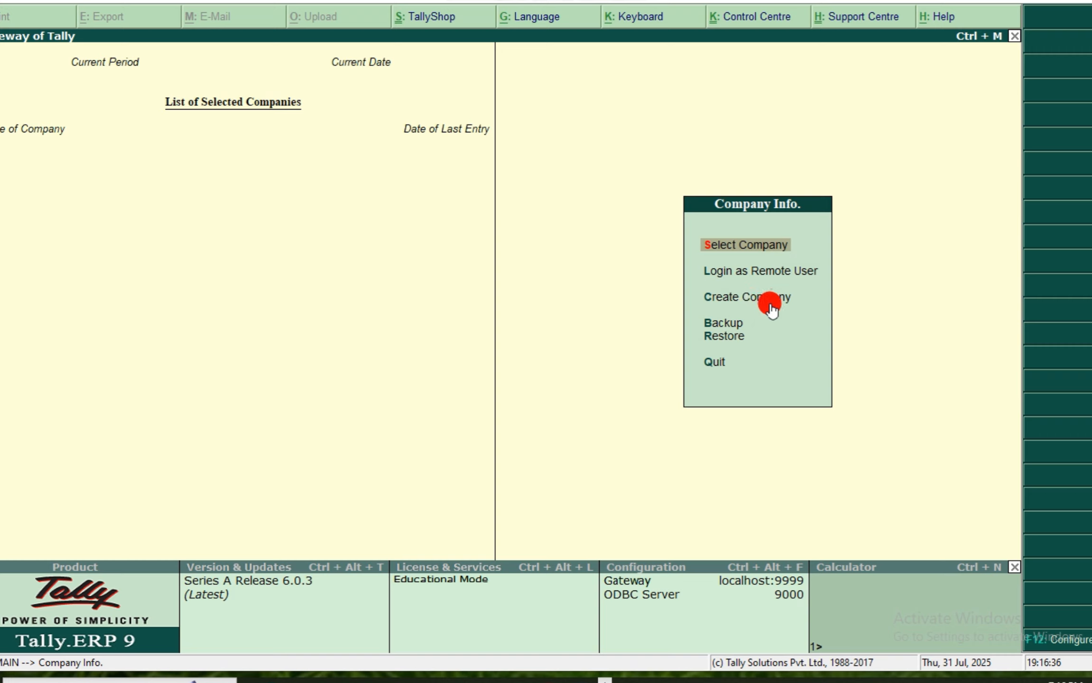
# Start creating a company named XYZ, keeping the same mailing name and leaving the address blank
pyautogui.press('Down')
pyautogui.press('Down')
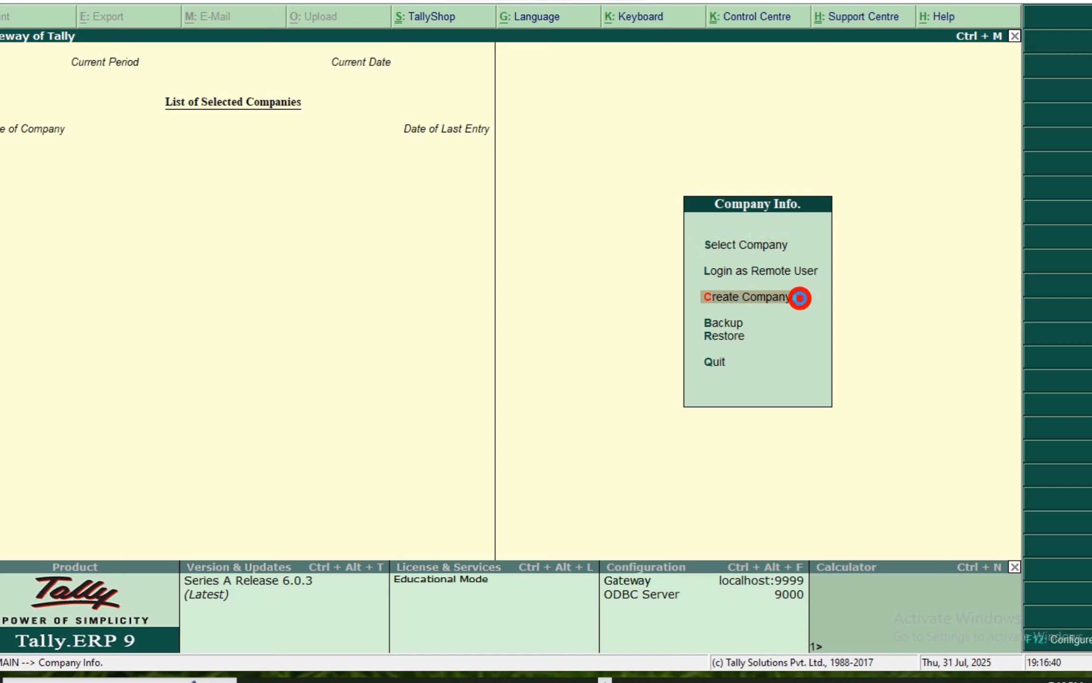
pyautogui.press('Return')
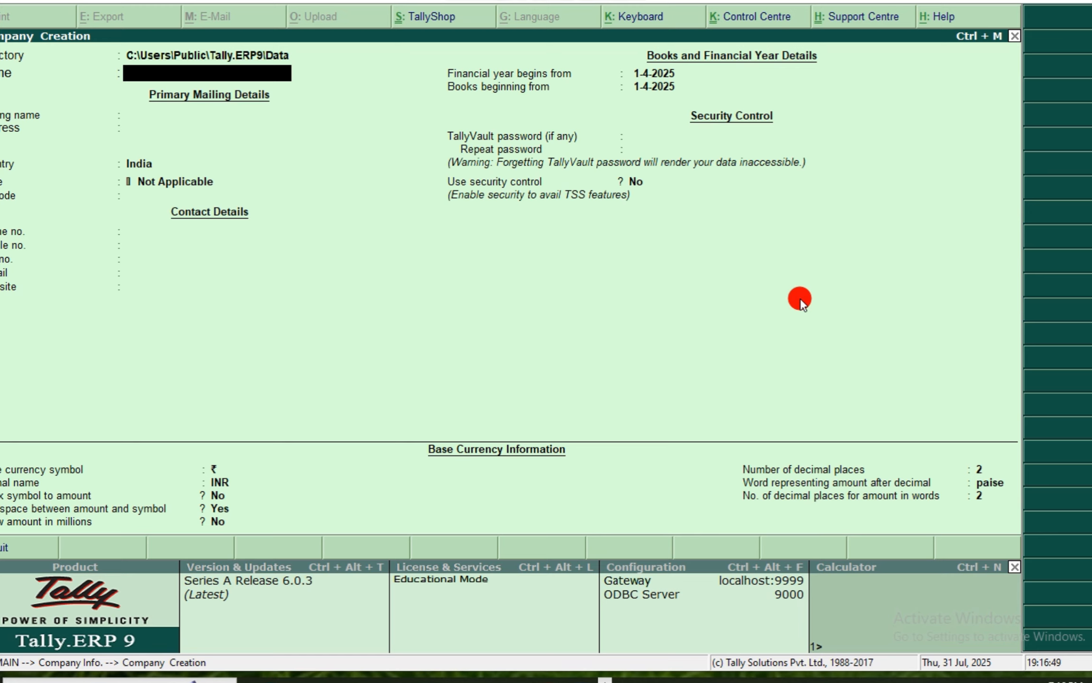
pyautogui.write('XYZ')
pyautogui.press('Return')
pyautogui.press('Return')
pyautogui.press('Return')
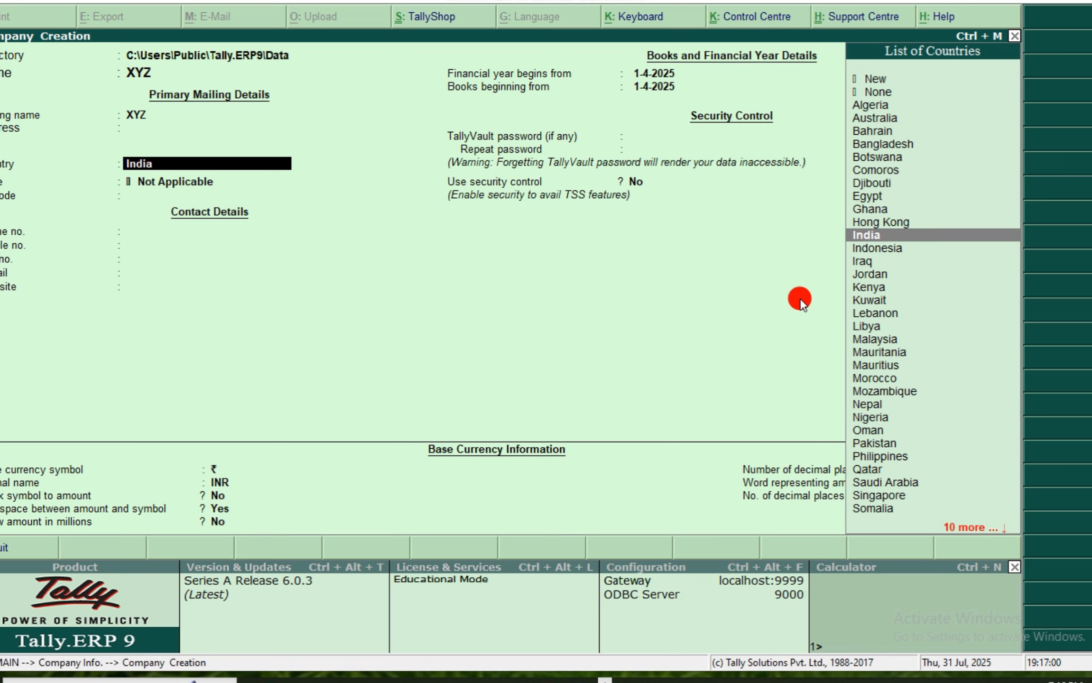
# Keep India as the country, set the state to West Bengal, and leave the PIN code and contact details blank
pyautogui.press('Return')
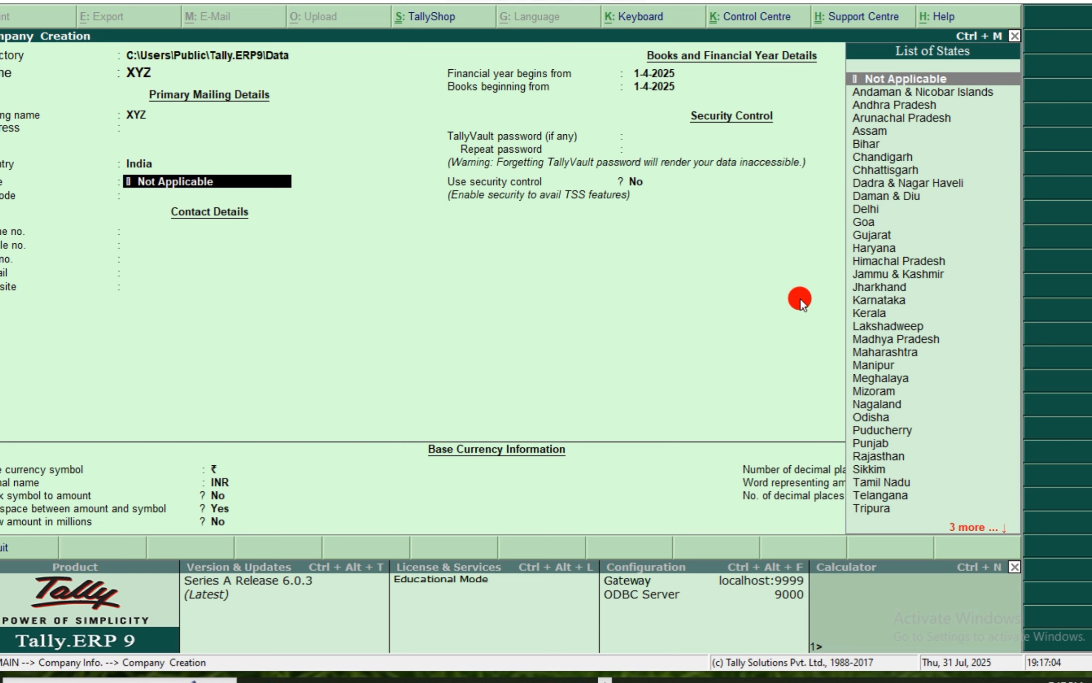
pyautogui.write('W')
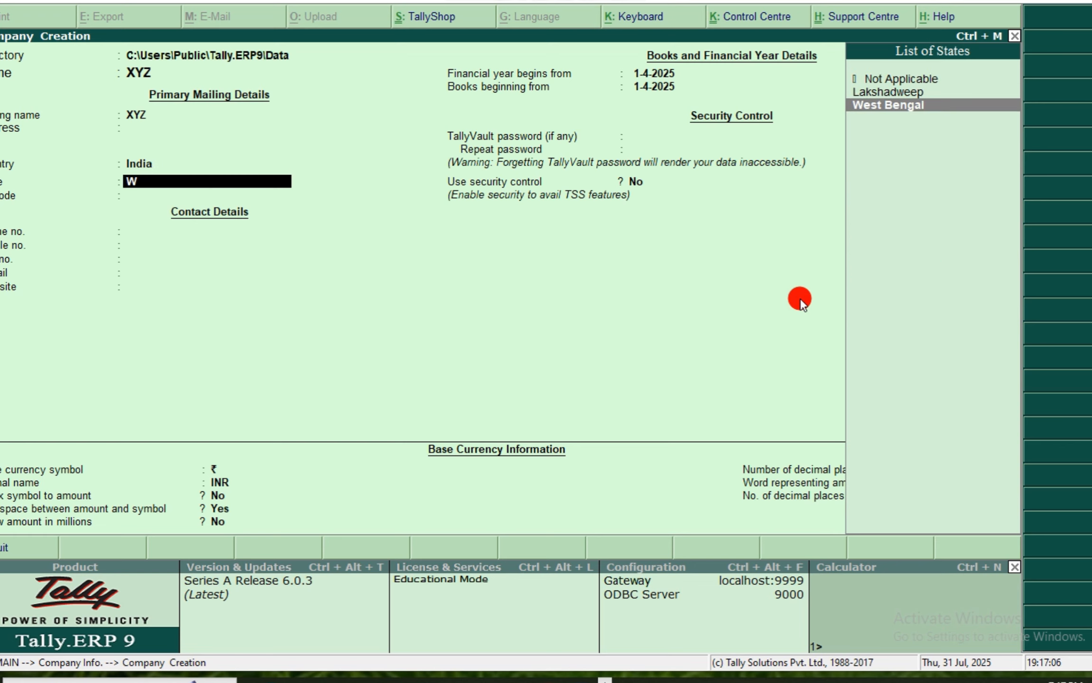
pyautogui.press('Return')
pyautogui.press('Return')
pyautogui.press('Return')
pyautogui.press('Return')
pyautogui.press('Return')
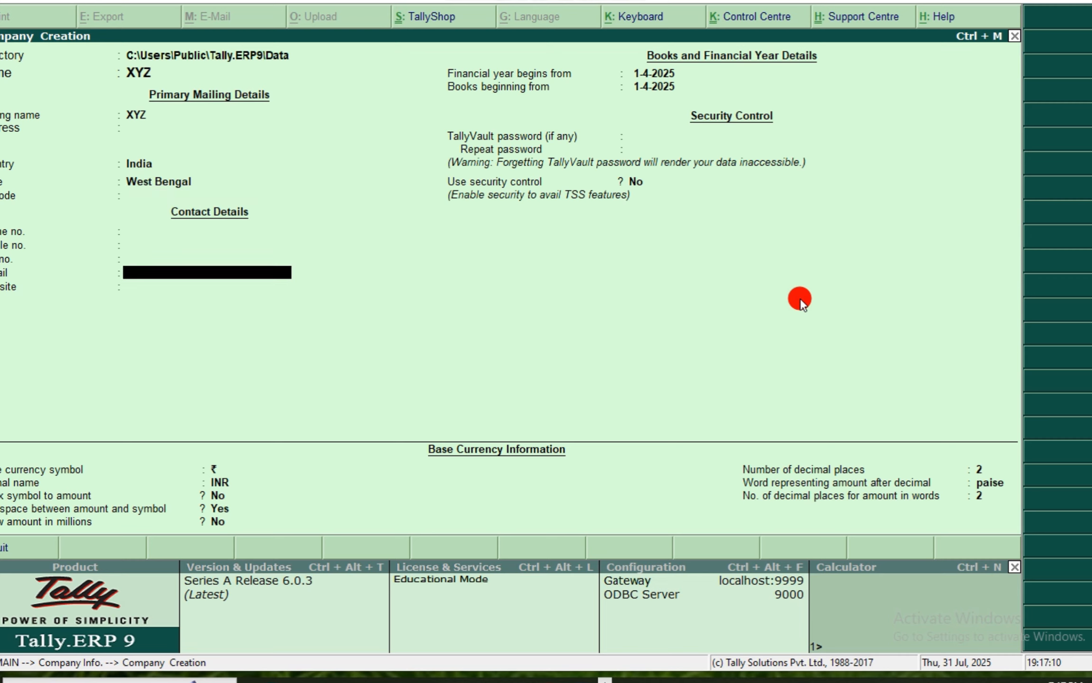
pyautogui.press('Up')
pyautogui.press('Up')
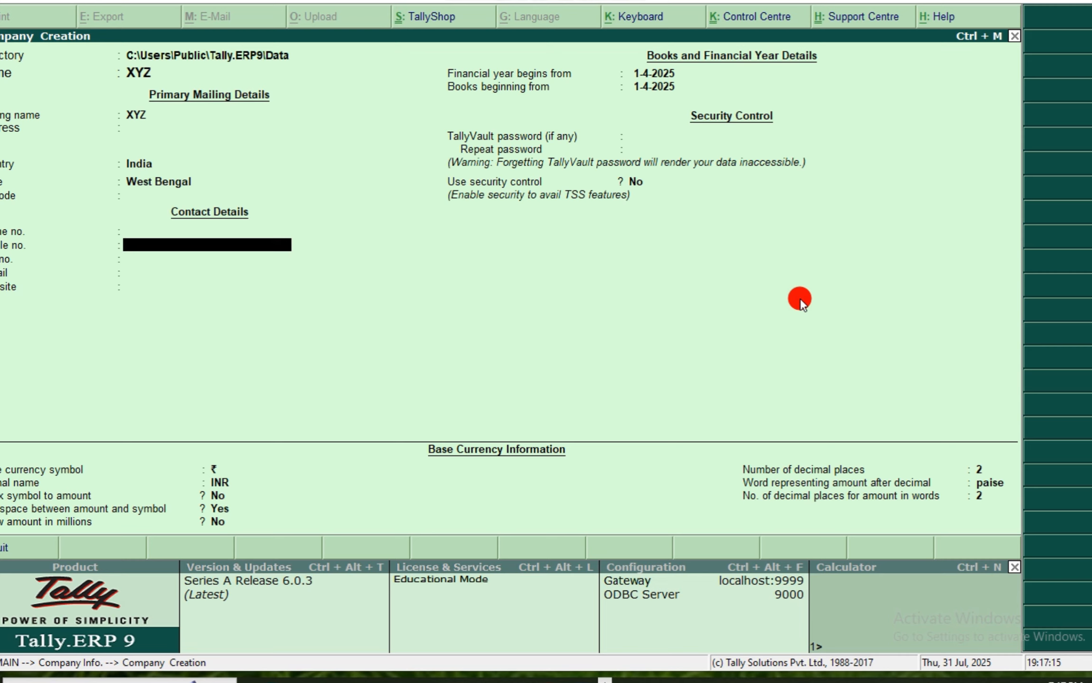
pyautogui.press('Return')
pyautogui.press('Return')
pyautogui.press('Return')
pyautogui.press('Return')
# Keep 1-4-2025 for the financial year and books beginning dates, with no TallyVault password and security control set to No
pyautogui.press('Return')
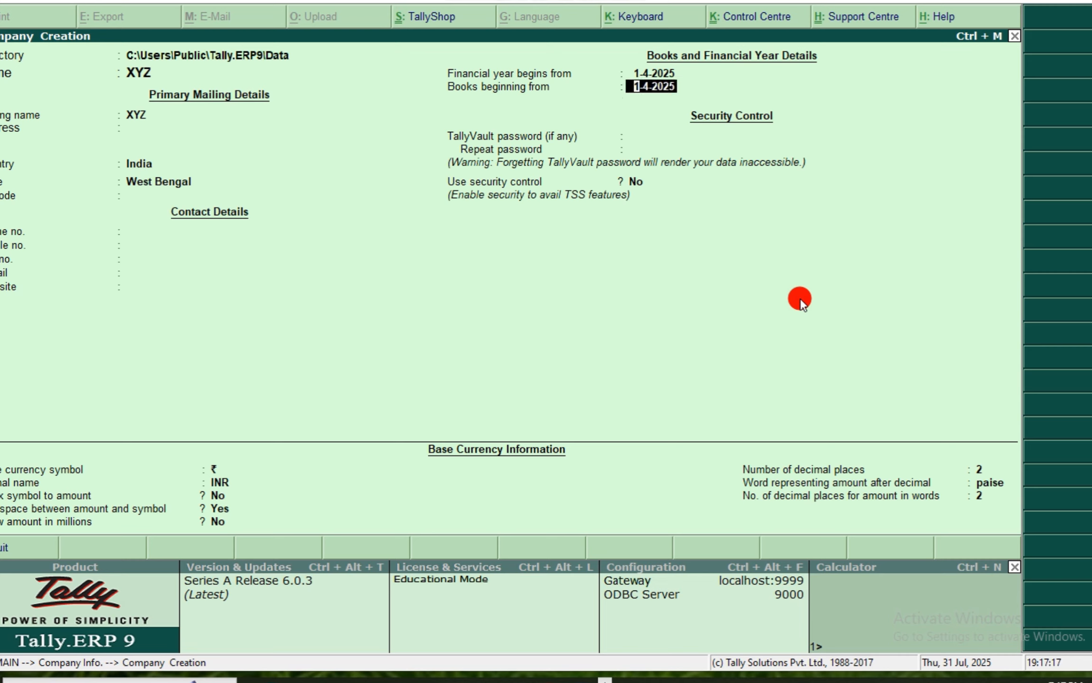
pyautogui.press('Up')
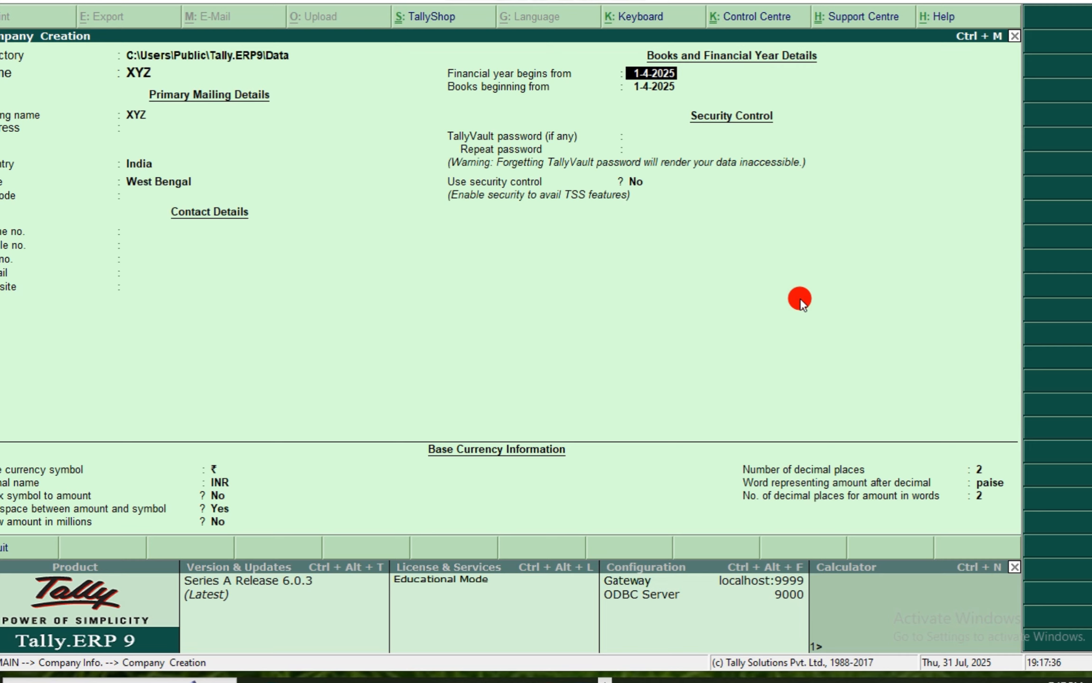
pyautogui.press('Return')
pyautogui.press('Return')
pyautogui.press('Return')
pyautogui.press('Return')
pyautogui.press('Return')
pyautogui.press('Return')
pyautogui.press('Return')
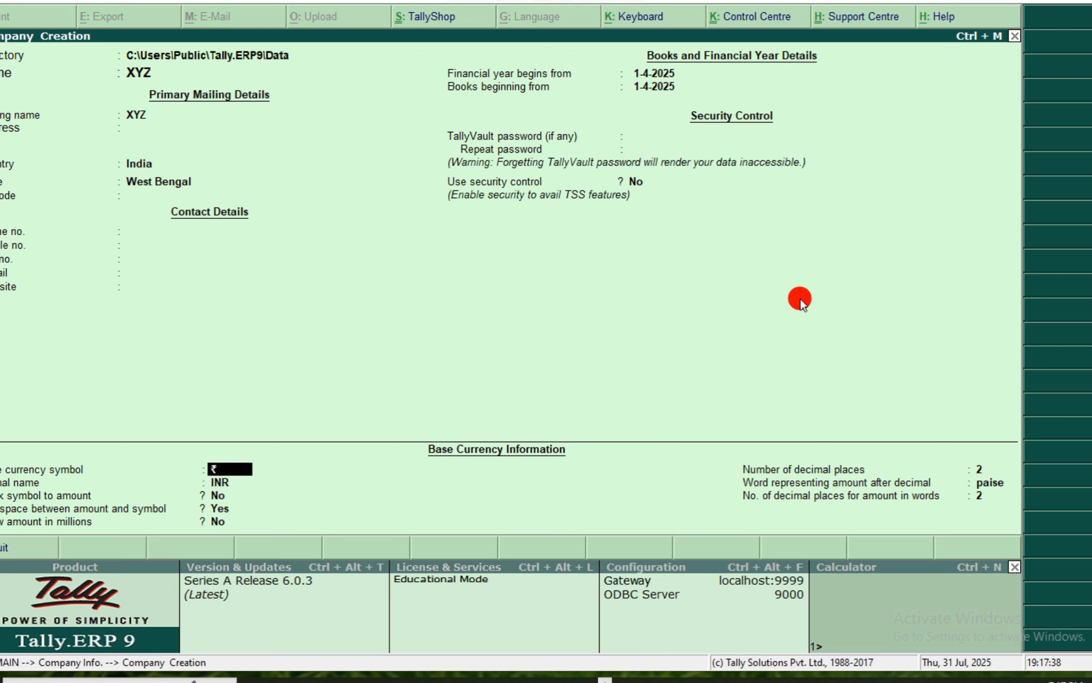
# Keep the default base currency settings (₹, INR, 2 decimal places) and accept the company creation
pyautogui.press('Return')
pyautogui.press('Return')
pyautogui.press('Return')
pyautogui.press('Return')
pyautogui.press('Return')
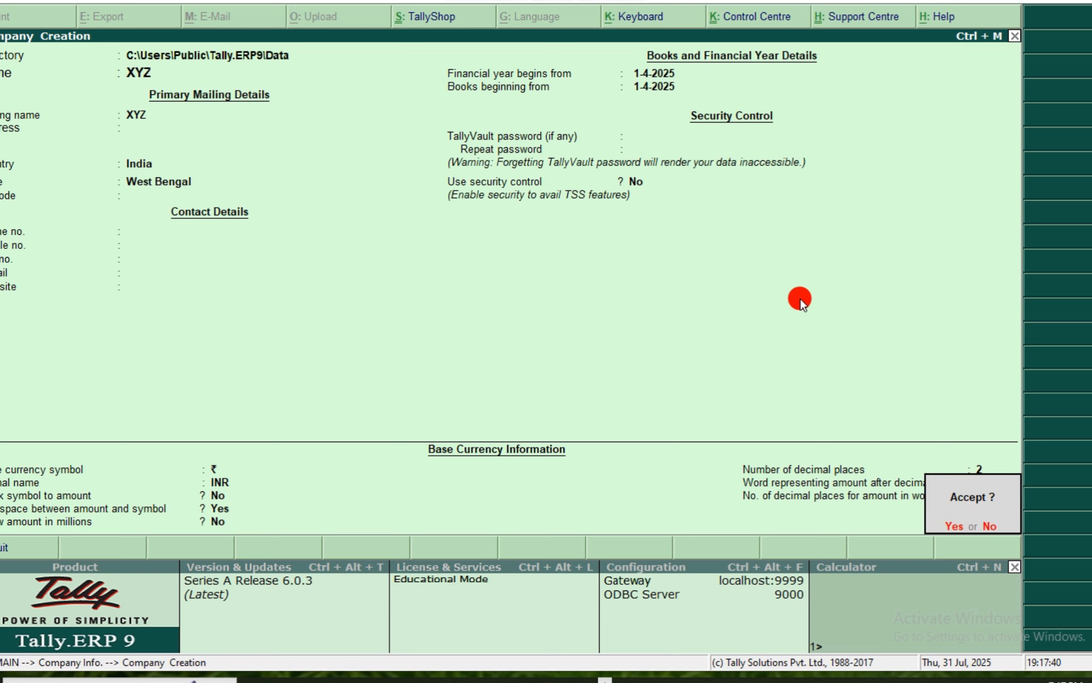
pyautogui.press('Return')
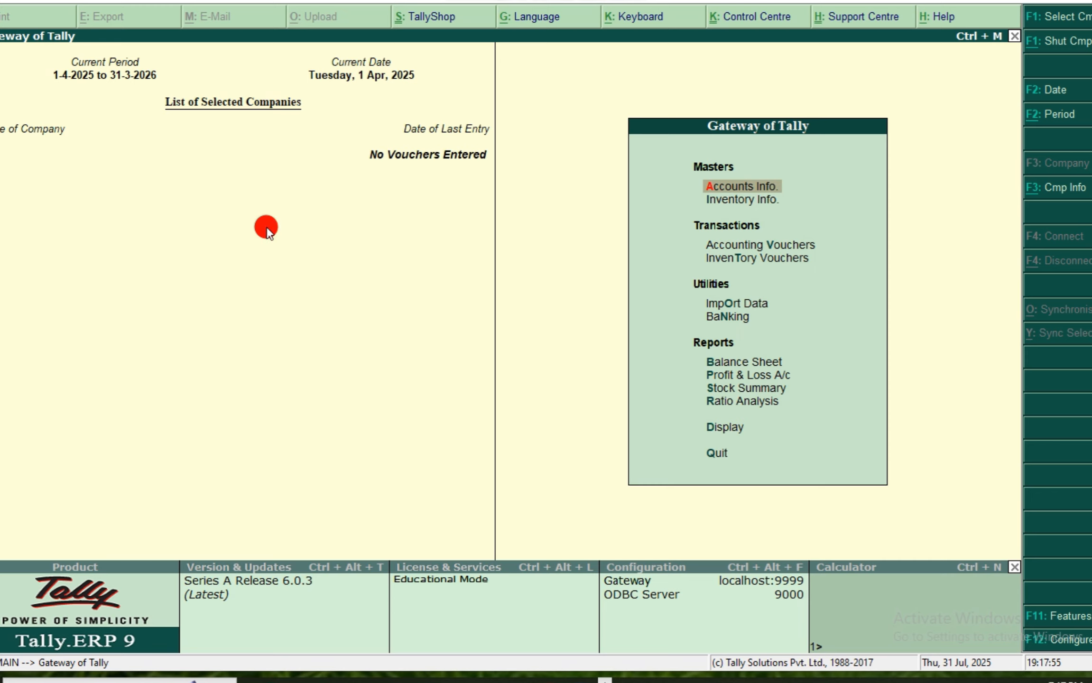
# Open multiple ledger creation from the accounts masters and set the group to All Items
pyautogui.click(771, 191)
pyautogui.press('Down')
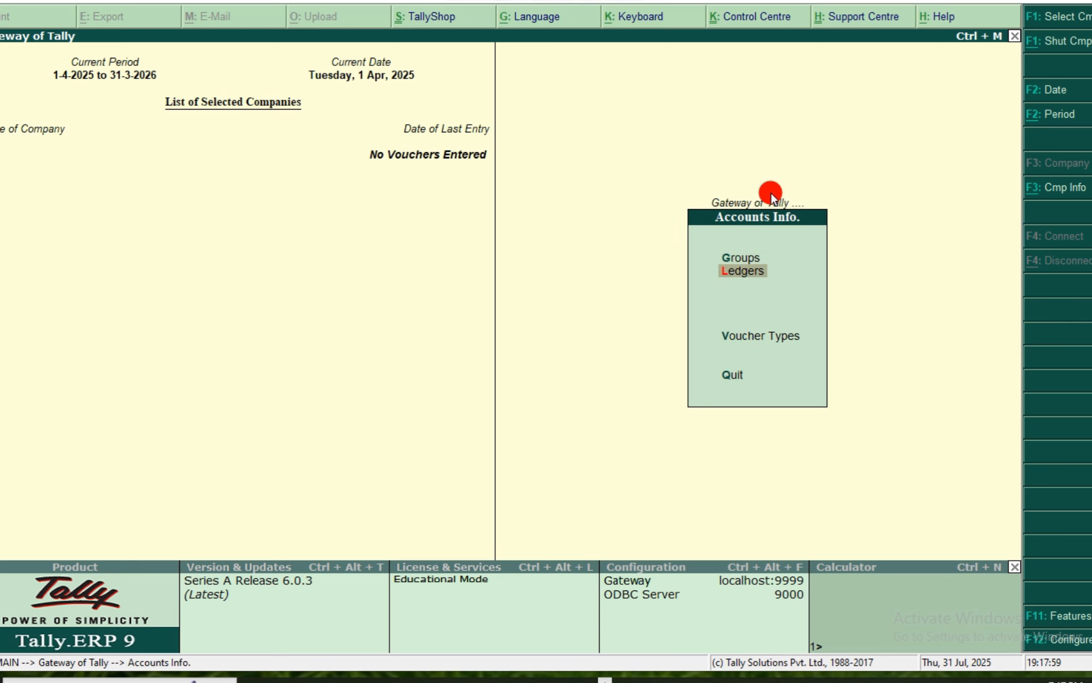
pyautogui.press('Return')
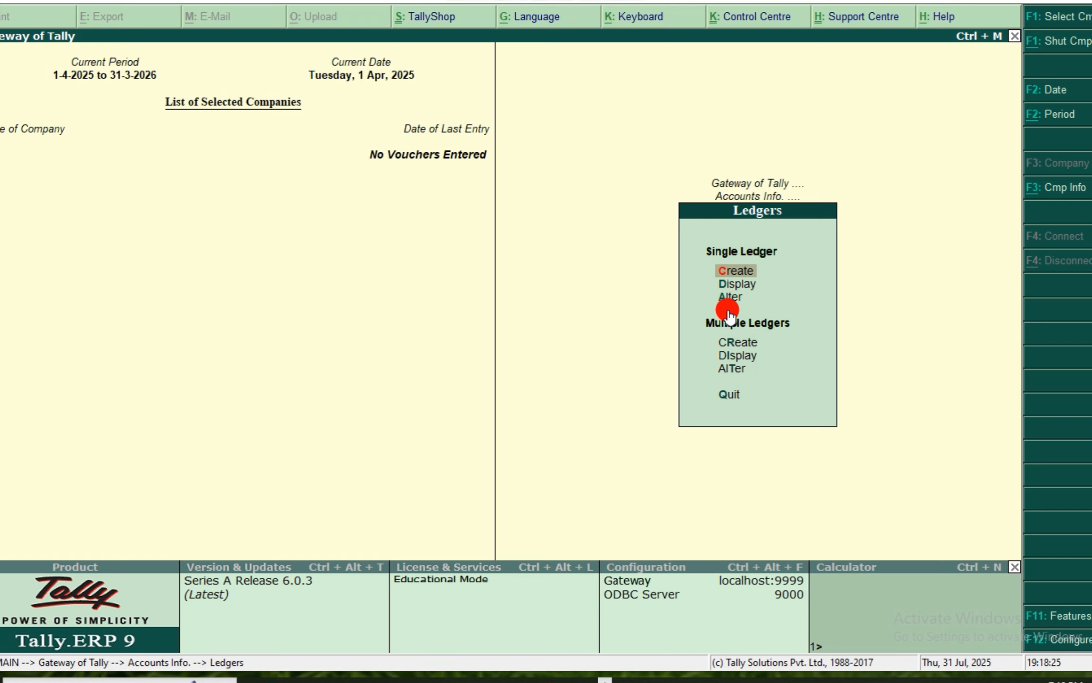
pyautogui.press('Down')
pyautogui.press('Down')
pyautogui.press('Down')
pyautogui.press('Return')
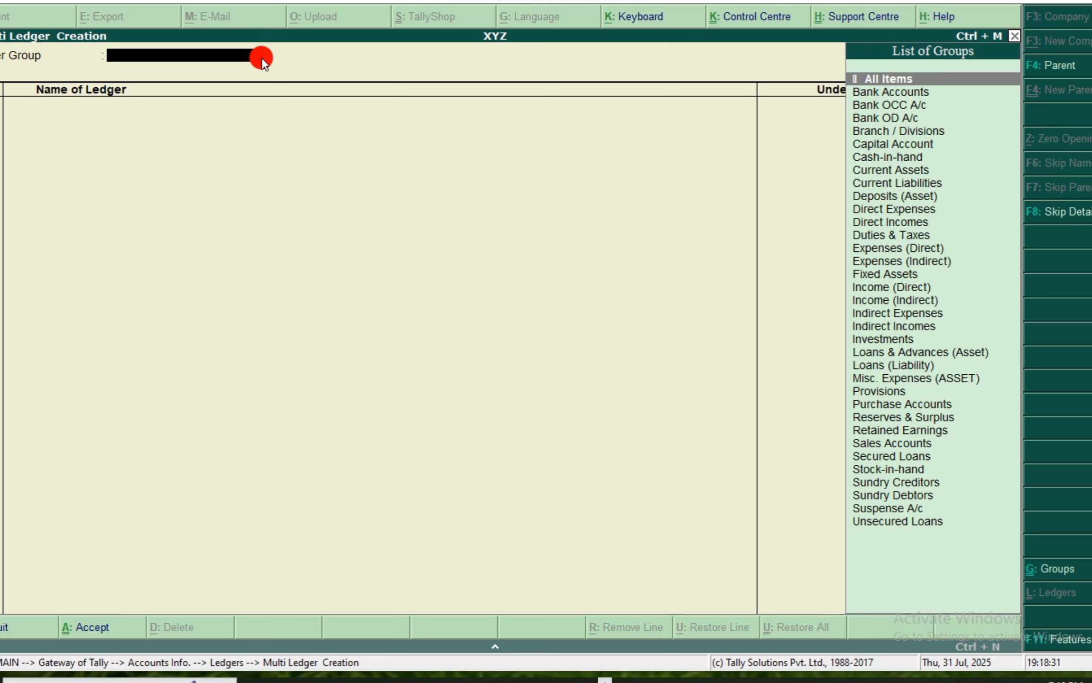
pyautogui.press('Return')
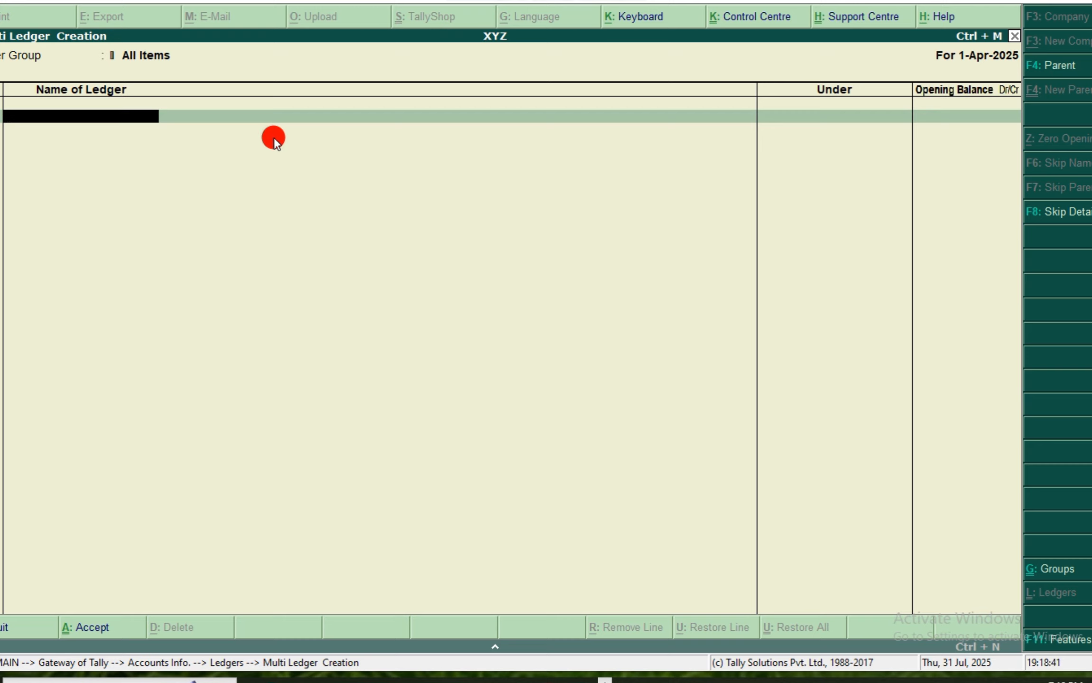
# Add a ledger named Purchase A/c under Purchase Accounts with no opening balance
pyautogui.write('PURCHASE')
pyautogui.press('BackSpace')
pyautogui.press('BackSpace')
pyautogui.press('BackSpace')
pyautogui.press('BackSpace')
pyautogui.press('BackSpace')
pyautogui.press('BackSpace')
pyautogui.press('BackSpace')
pyautogui.write('urchase A/c')
pyautogui.press('Return')
pyautogui.write('P')
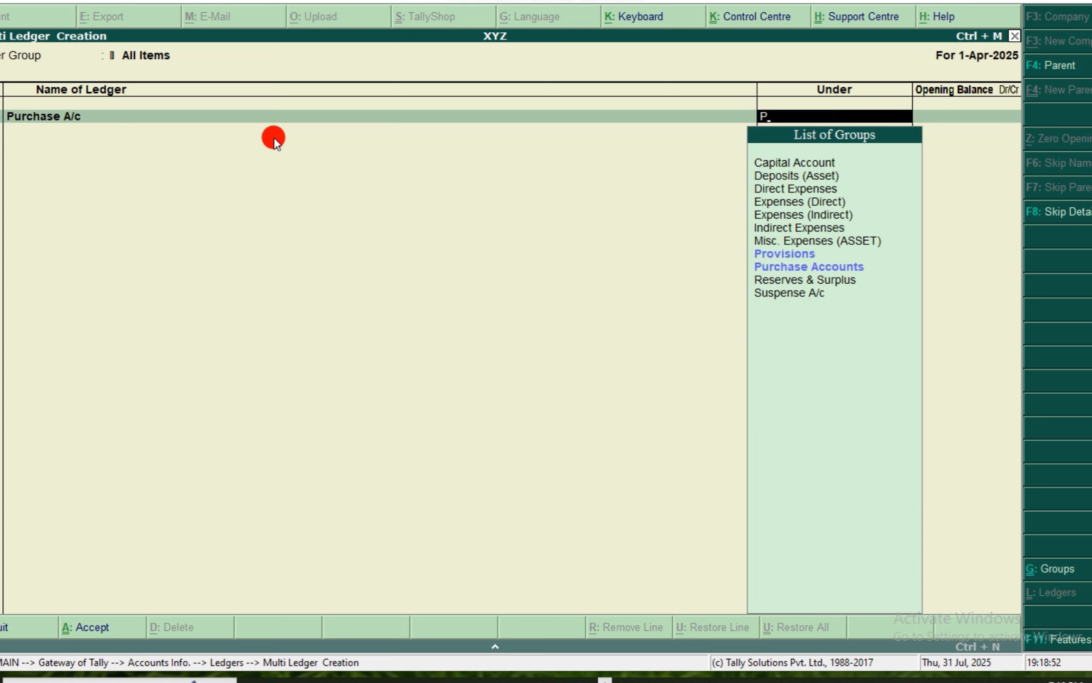
pyautogui.press('Down')
pyautogui.press('Return')
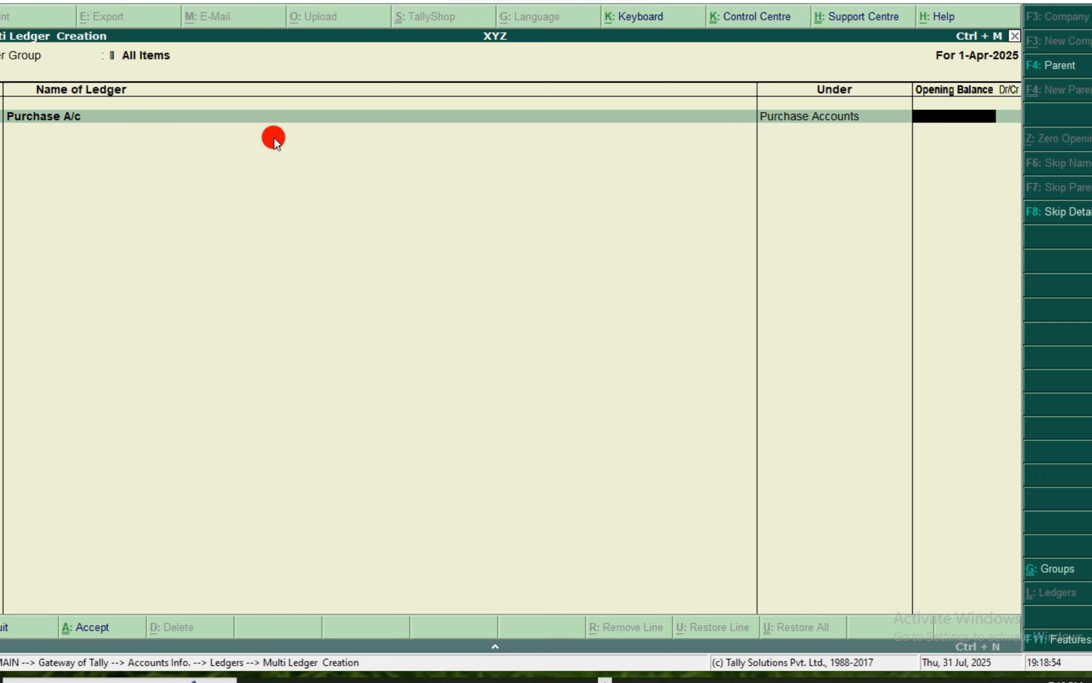
pyautogui.press('Return')
# Add a ledger named Sales A/c under Sales Accounts with no opening balance
pyautogui.write('Sale')
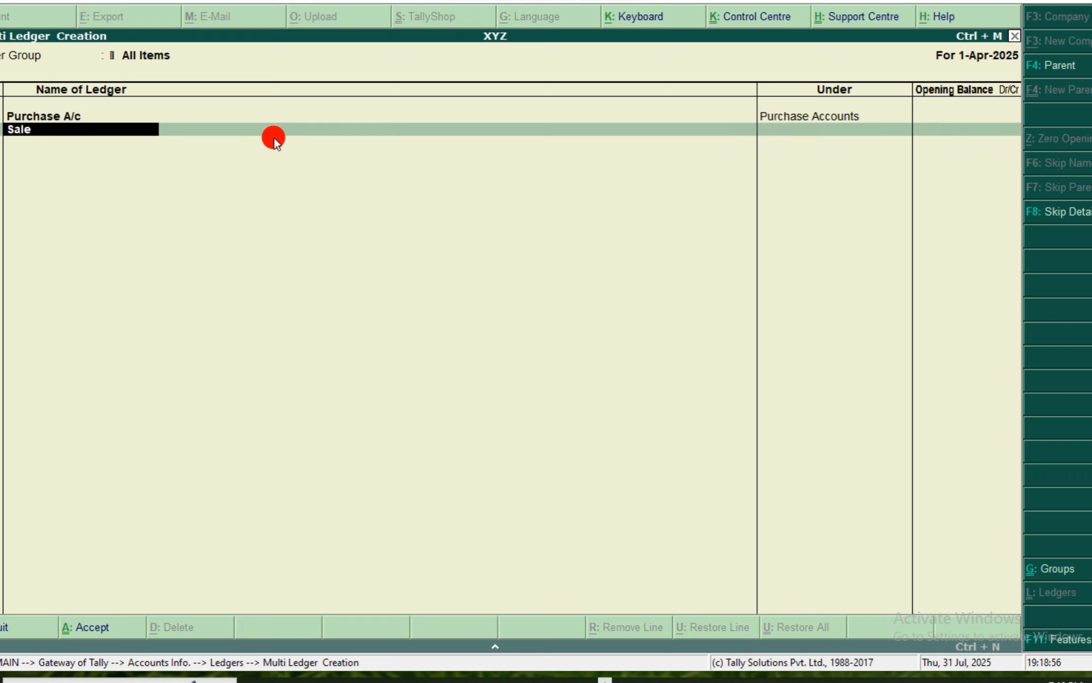
pyautogui.write('s A/c')
pyautogui.press('Return')
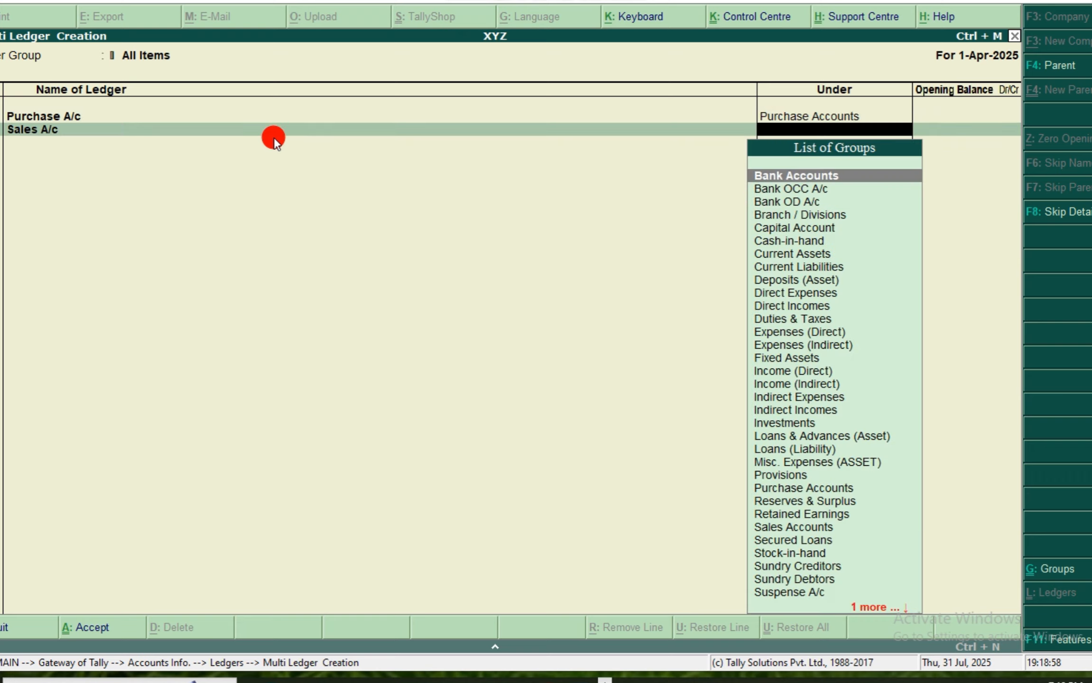
pyautogui.write('S')
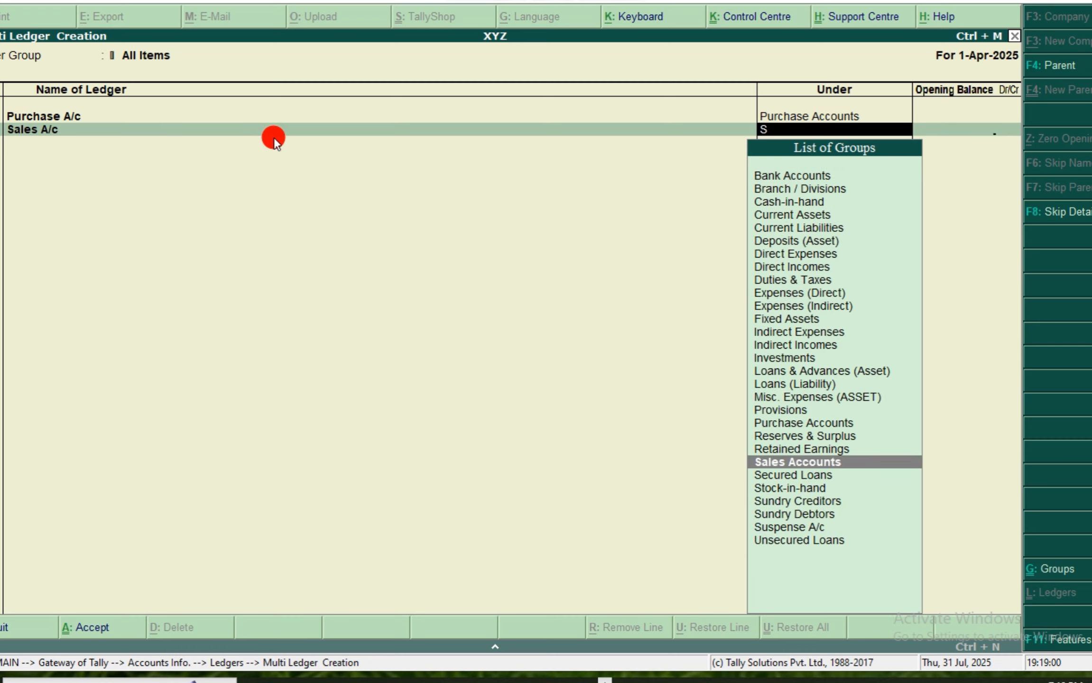
pyautogui.press('Return')
pyautogui.press('Return')
# Add a ledger named Sbi Bank A/C under Bank Accounts with no opening balance
pyautogui.write('Sbi bank /A')
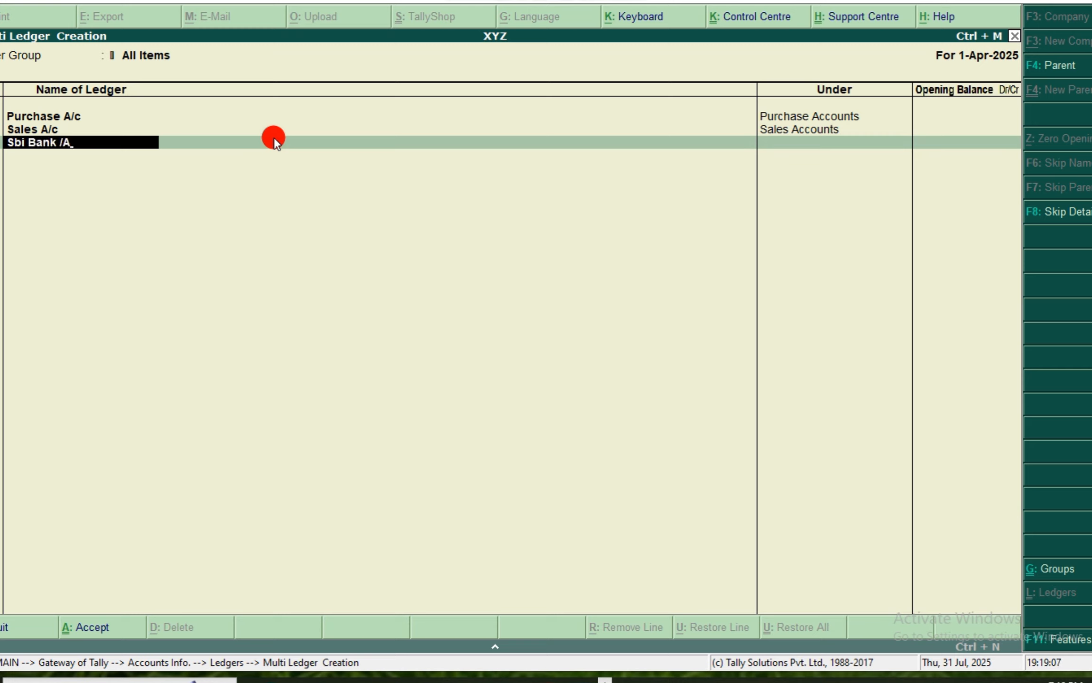
pyautogui.press('BackSpace')
pyautogui.press('BackSpace')
pyautogui.write('A/C')
pyautogui.press('Return')
pyautogui.write('B')
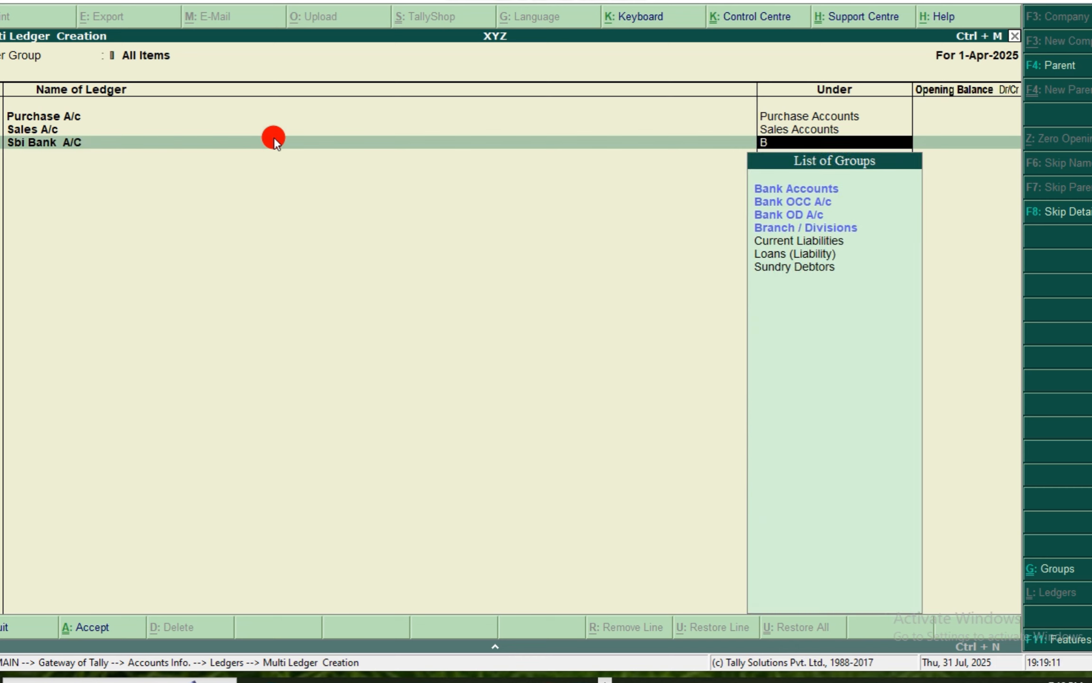
pyautogui.press('Return')
# Add a ledger named Telephone Bill under Indirect Expenses with no opening balance
pyautogui.write('TELEPHONE BILL')
pyautogui.press('BackSpace')
pyautogui.press('BackSpace')
pyautogui.press('BackSpace')
pyautogui.press('BackSpace')
pyautogui.press('BackSpace')
pyautogui.press('BackSpace')
pyautogui.press('BackSpace')
pyautogui.press('BackSpace')
pyautogui.press('BackSpace')
pyautogui.press('BackSpace')
pyautogui.press('BackSpace')
pyautogui.press('BackSpace')
pyautogui.press('BackSpace')
pyautogui.write('ele')
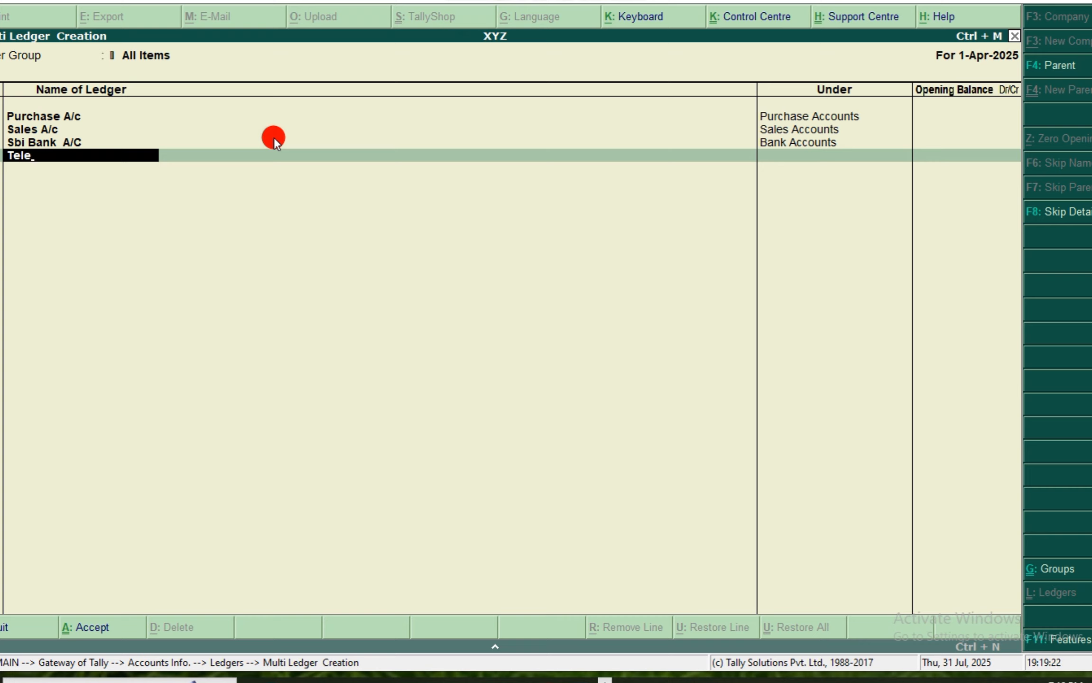
pyautogui.write('phone Bill')
pyautogui.press('Return')
pyautogui.write('ind')
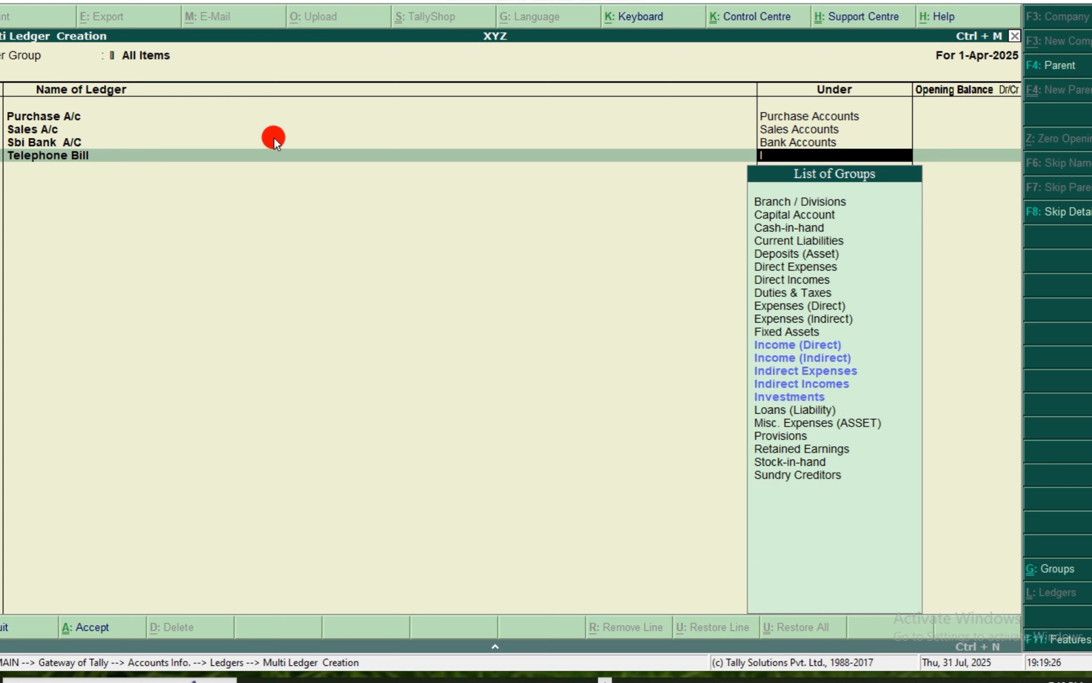
pyautogui.press('Return')
pyautogui.press('Return')
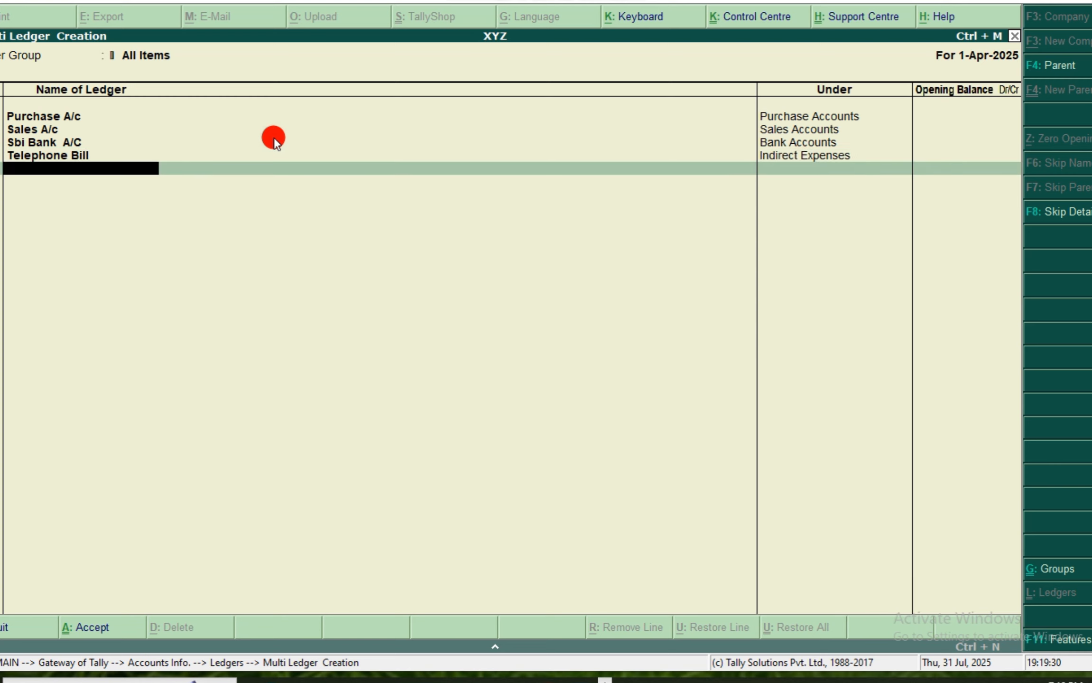
# Add a ledger named Commission A/c under Indirect Incomes with no opening balance
pyautogui.write('Commission A/c')
pyautogui.press('Return')
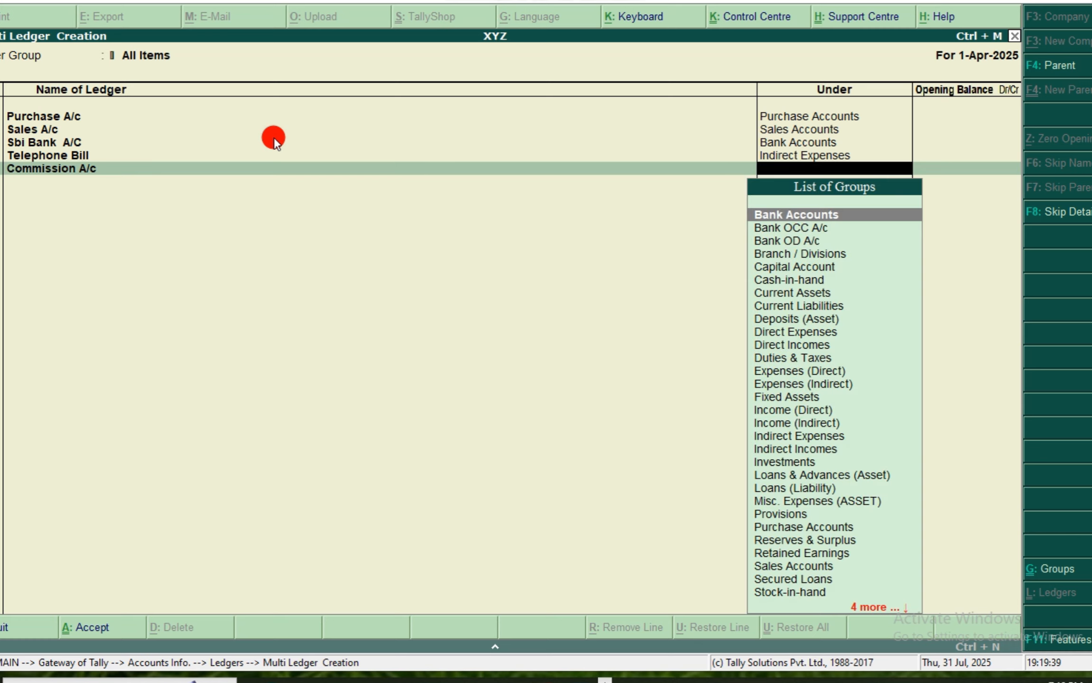
pyautogui.write('I')
pyautogui.press('Down')
pyautogui.press('Down')
pyautogui.press('Down')
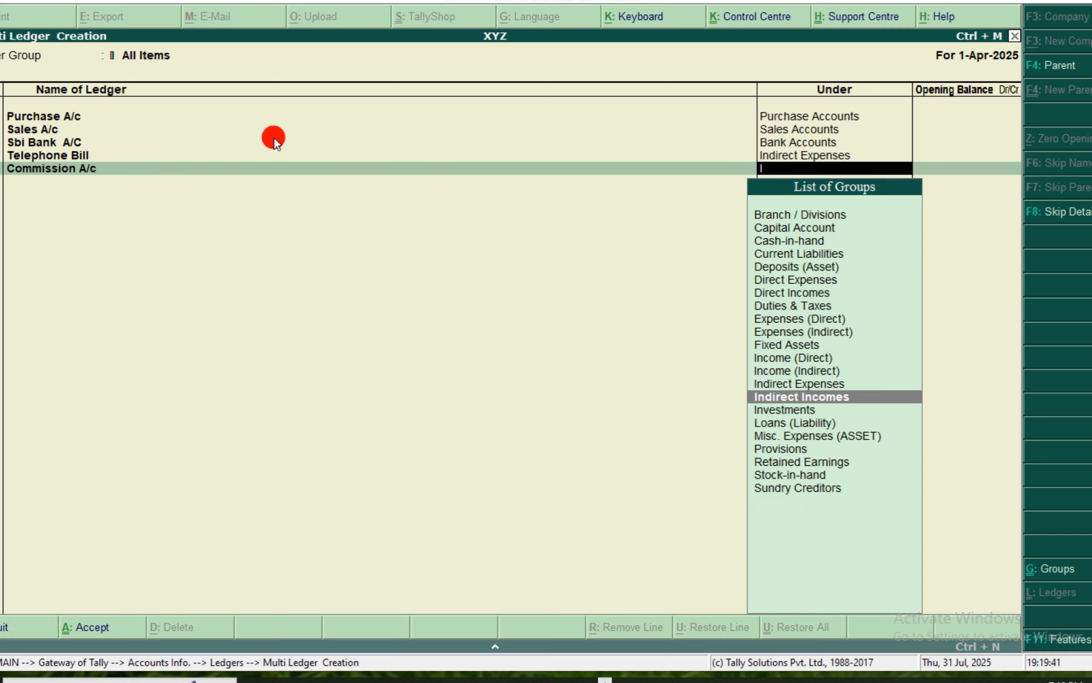
pyautogui.press('Return')
pyautogui.press('Return')
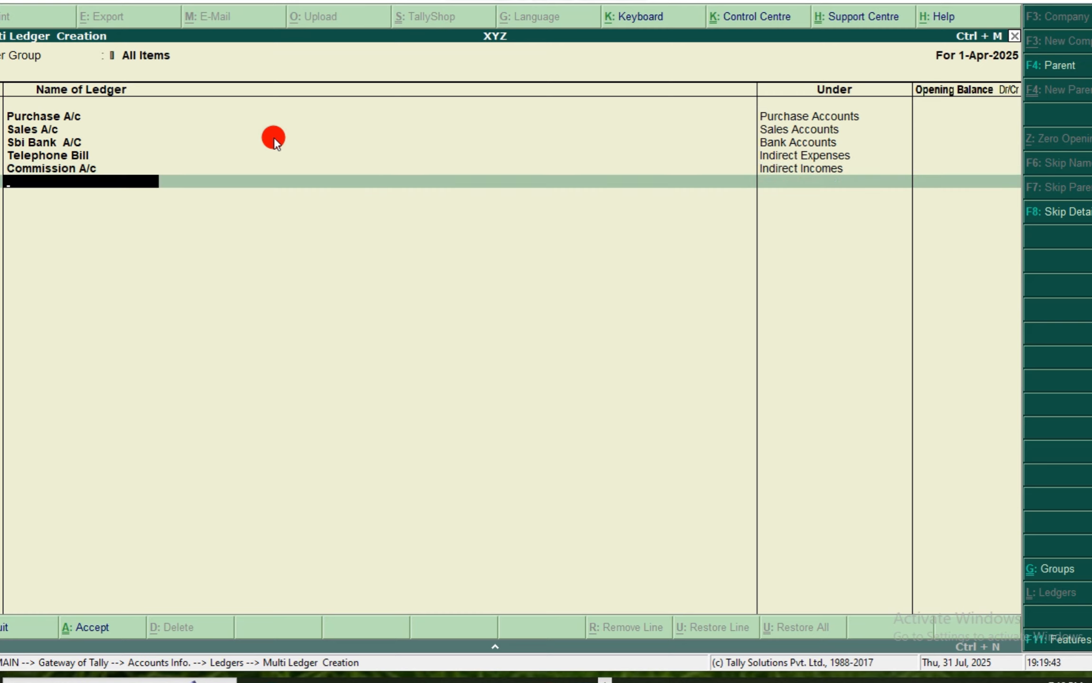
# Add a ledger named Capital A/c under Capital Account with no opening balance
pyautogui.write('Capital A/c')
pyautogui.press('Return')
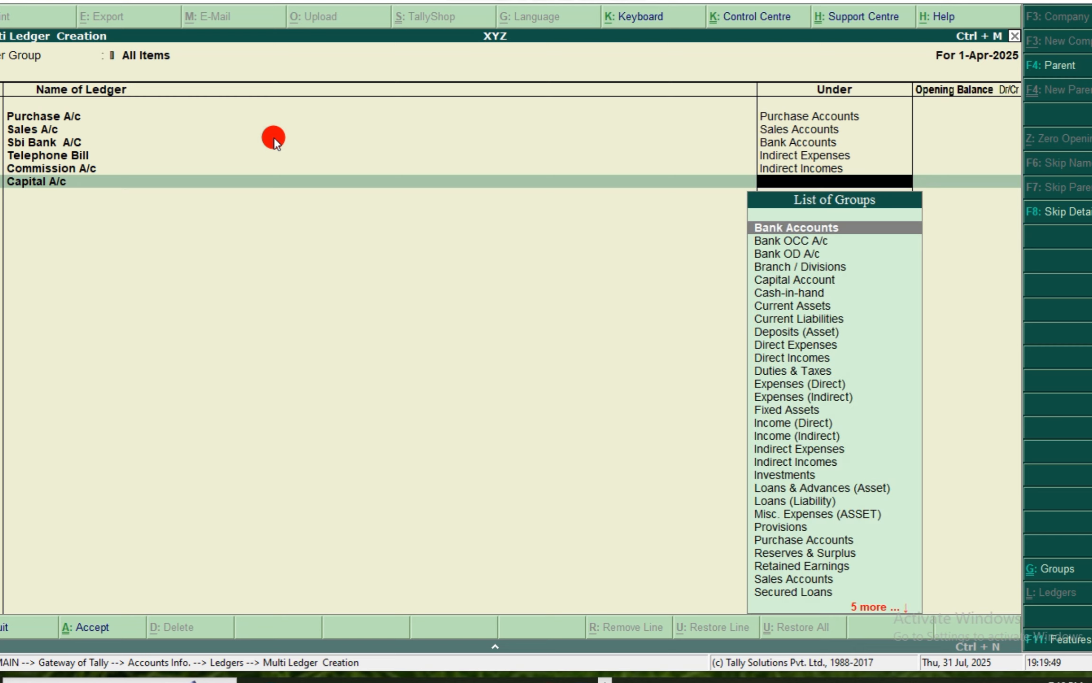
pyautogui.write('cap')
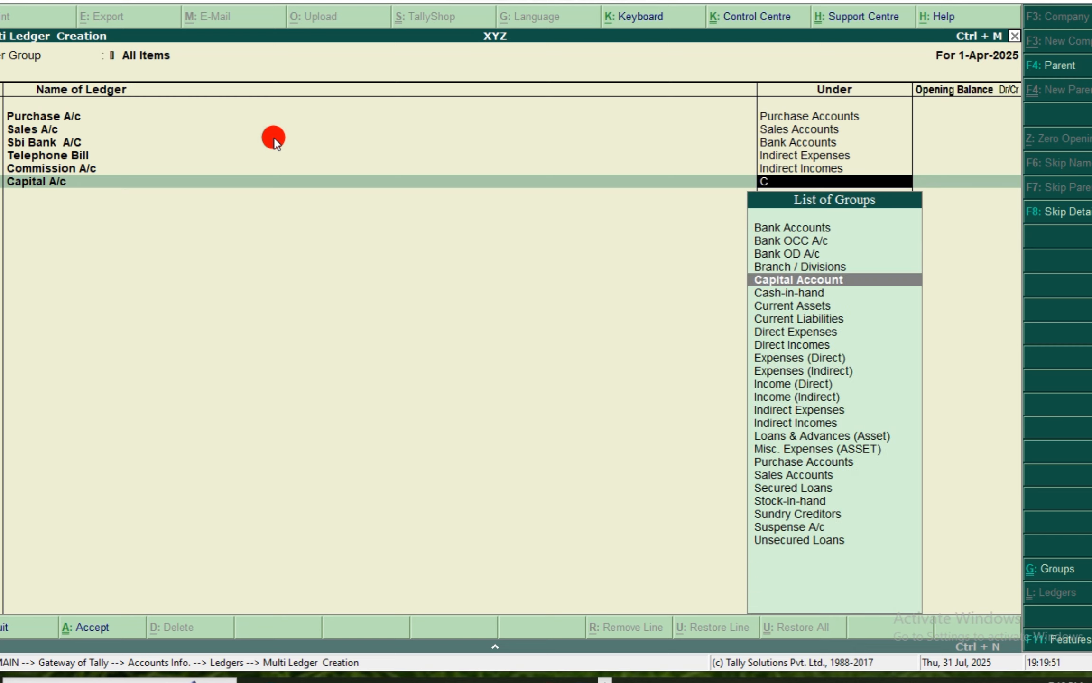
pyautogui.press('Return')
pyautogui.press('Return')
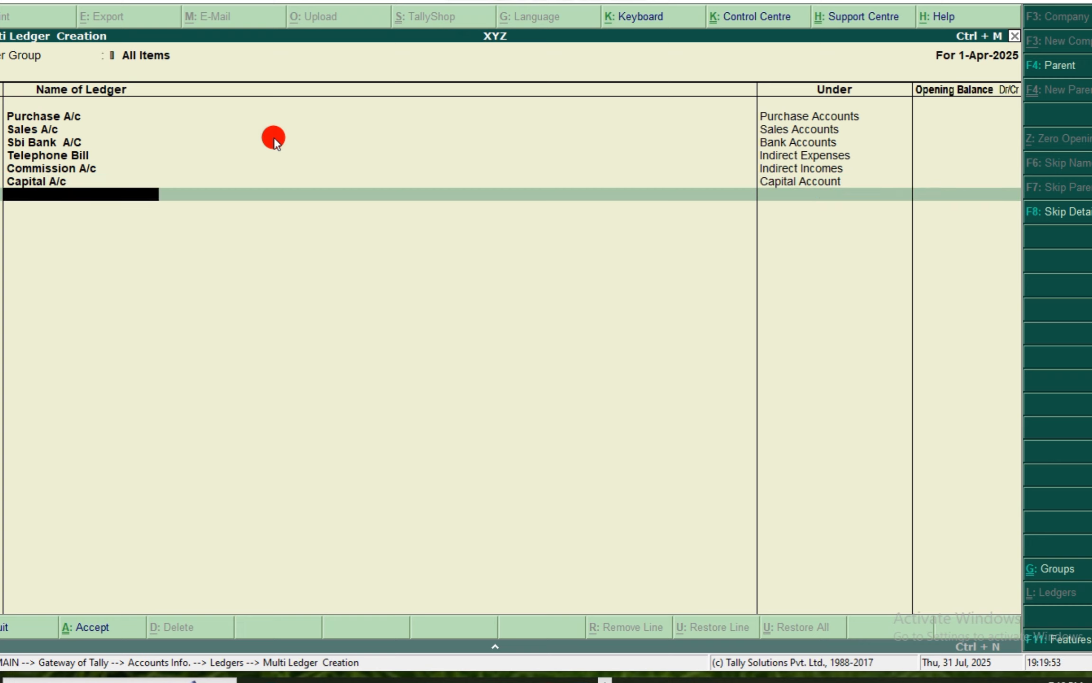
# Add a ledger in the individual customer's name under Sundry Debtors with no opening balance
pyautogui.write('Mr. ayan')
pyautogui.press('Return')
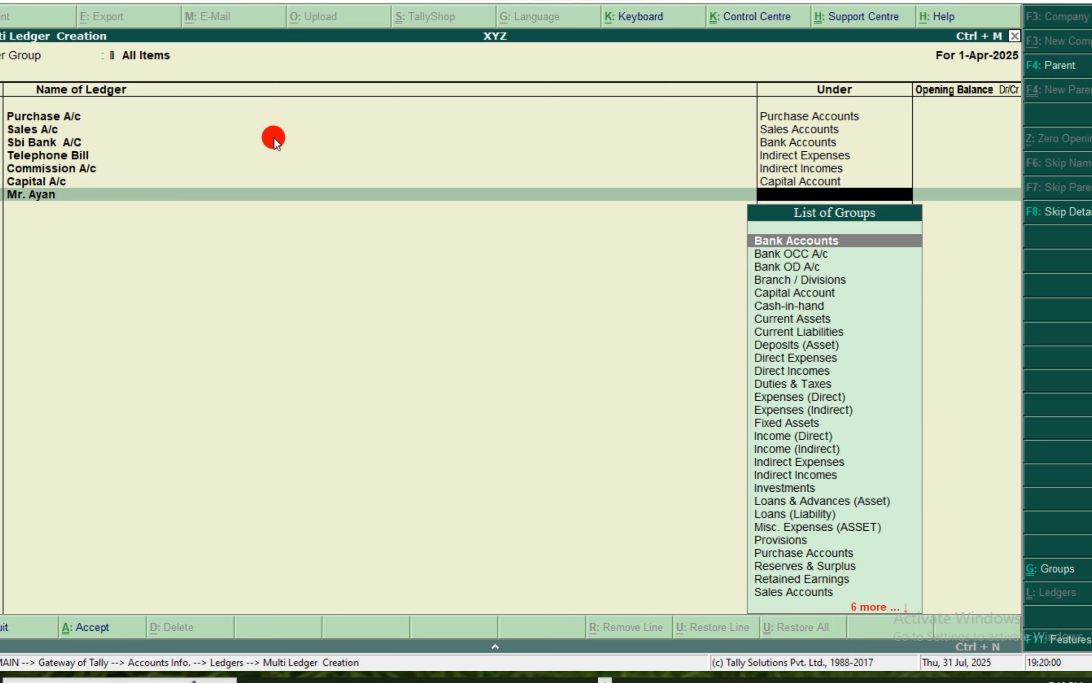
pyautogui.write('S')
pyautogui.press('Down')
pyautogui.press('Down')
pyautogui.press('Down')
pyautogui.press('Down')
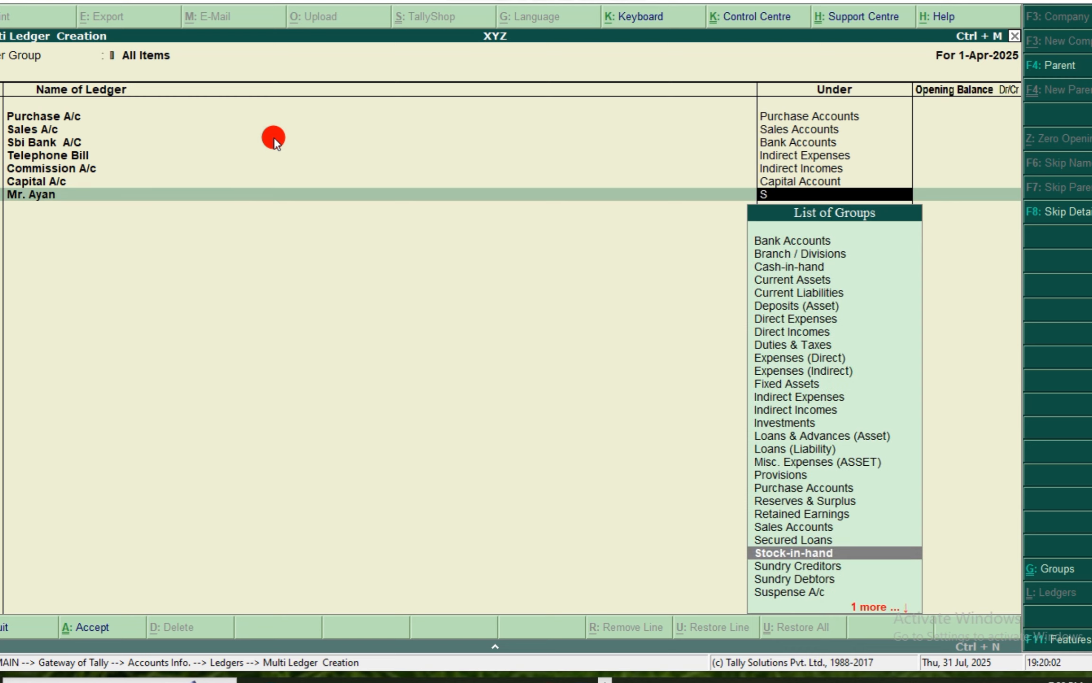
pyautogui.press('Return')
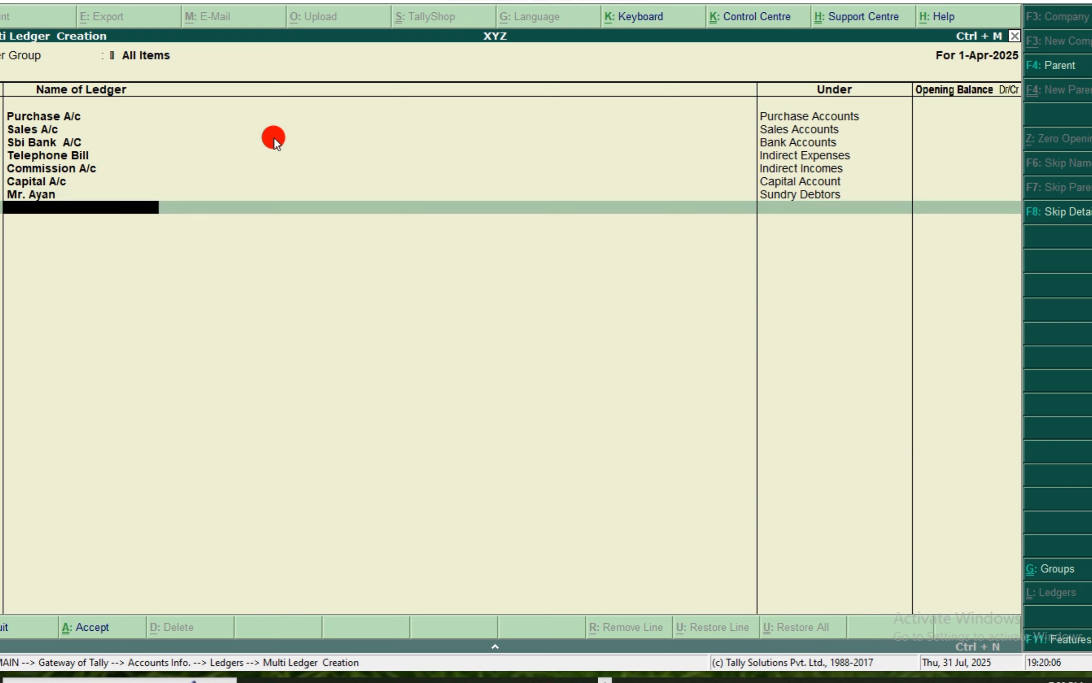
# Add a ledger named Tata Pvt under Sundry Creditors with no opening balance and save all the entered ledgers
pyautogui.write('Tata Pvt')
pyautogui.press('Return')
pyautogui.press('Return')
pyautogui.press('BackSpace')
pyautogui.write('S')
pyautogui.press('Down')
pyautogui.press('Down')
pyautogui.press('Down')
pyautogui.press('Return')
pyautogui.press('Return')
pyautogui.press('Return')
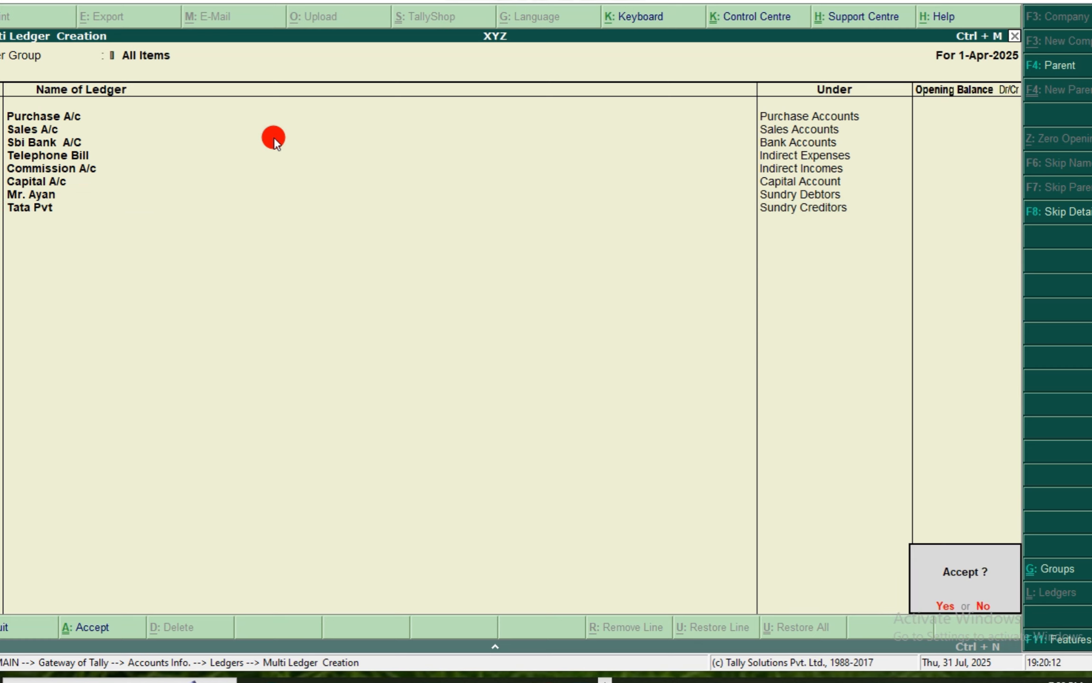
pyautogui.press('Return')
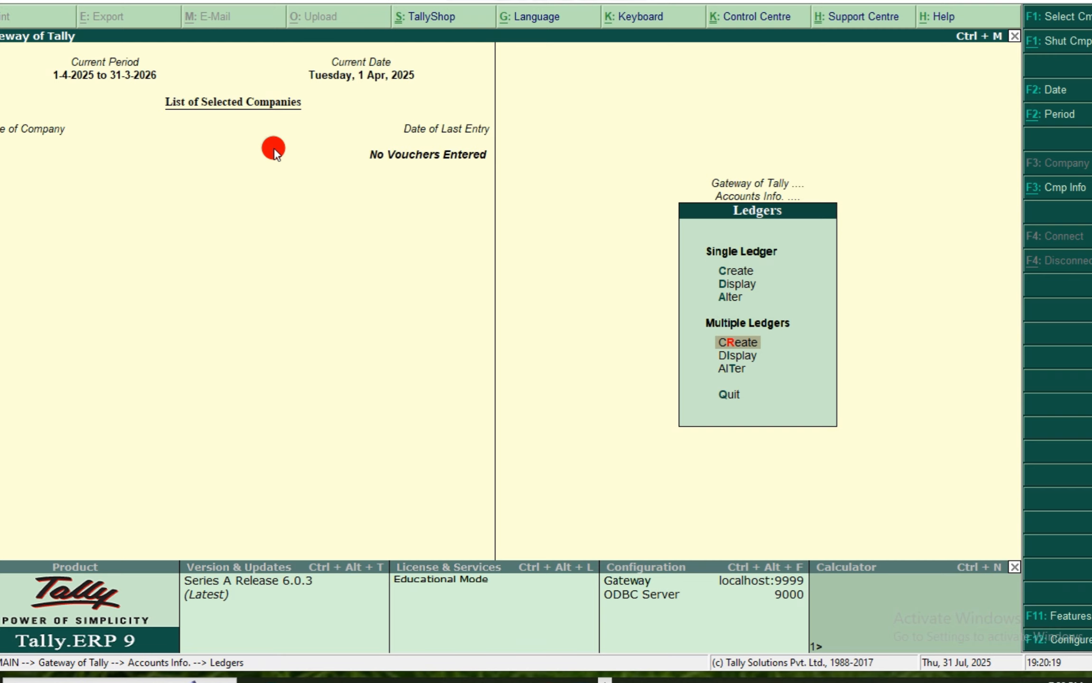
# Review the list of created ledgers and the Cash ledger's details, and return to the Gateway of Tally
pyautogui.press('Up')
pyautogui.press('Up')
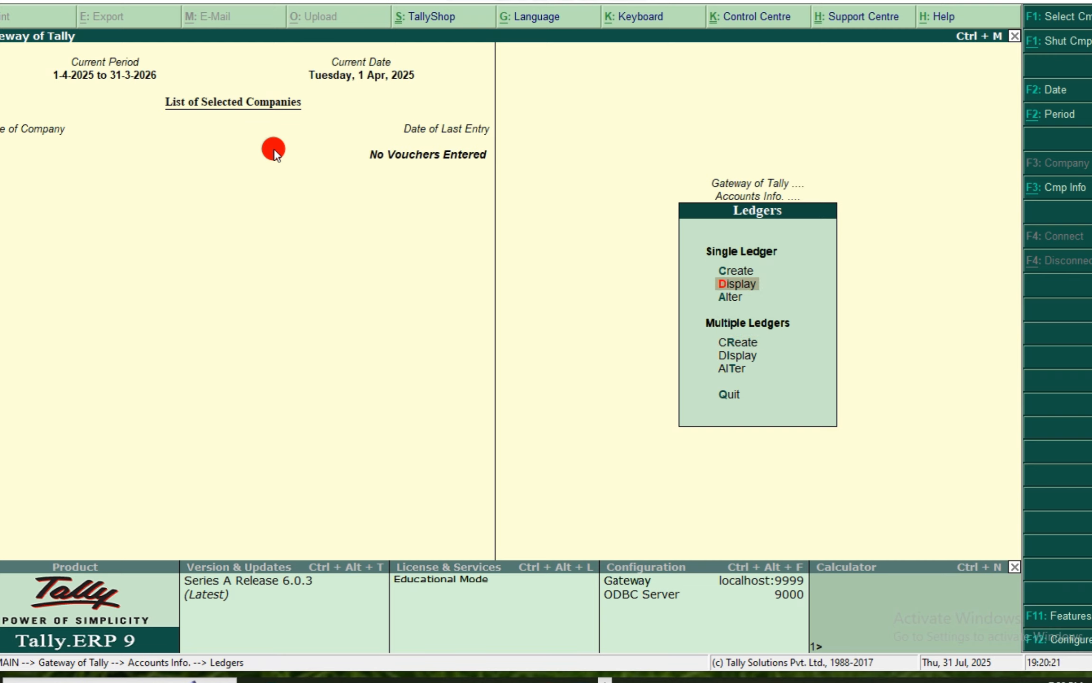
pyautogui.press('Return')
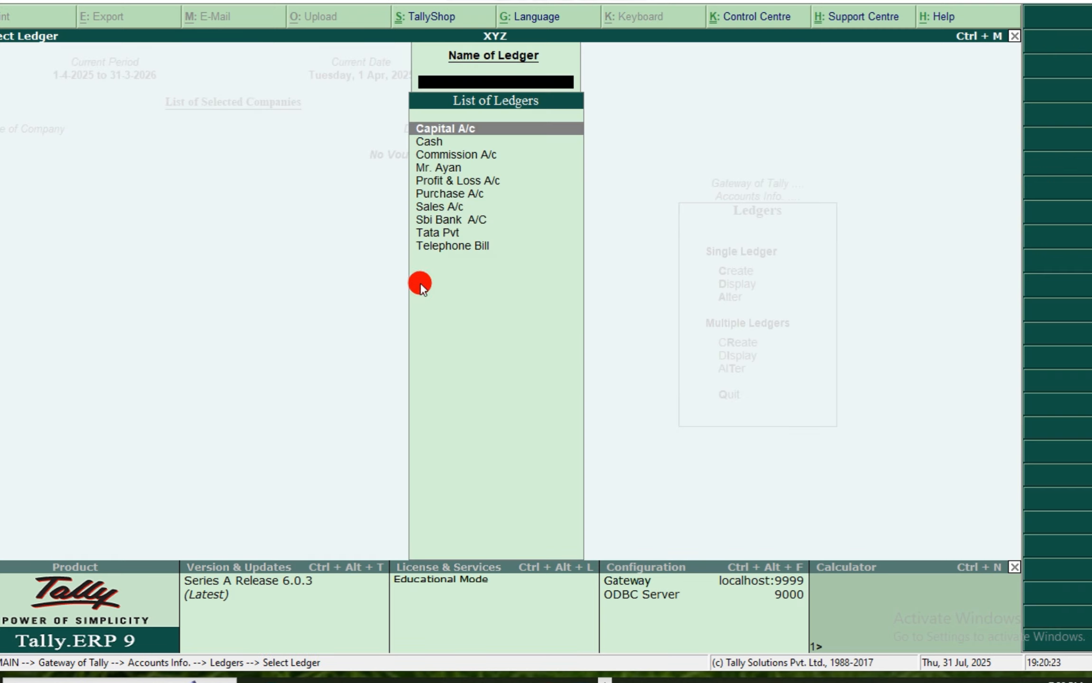
pyautogui.click(420, 181)
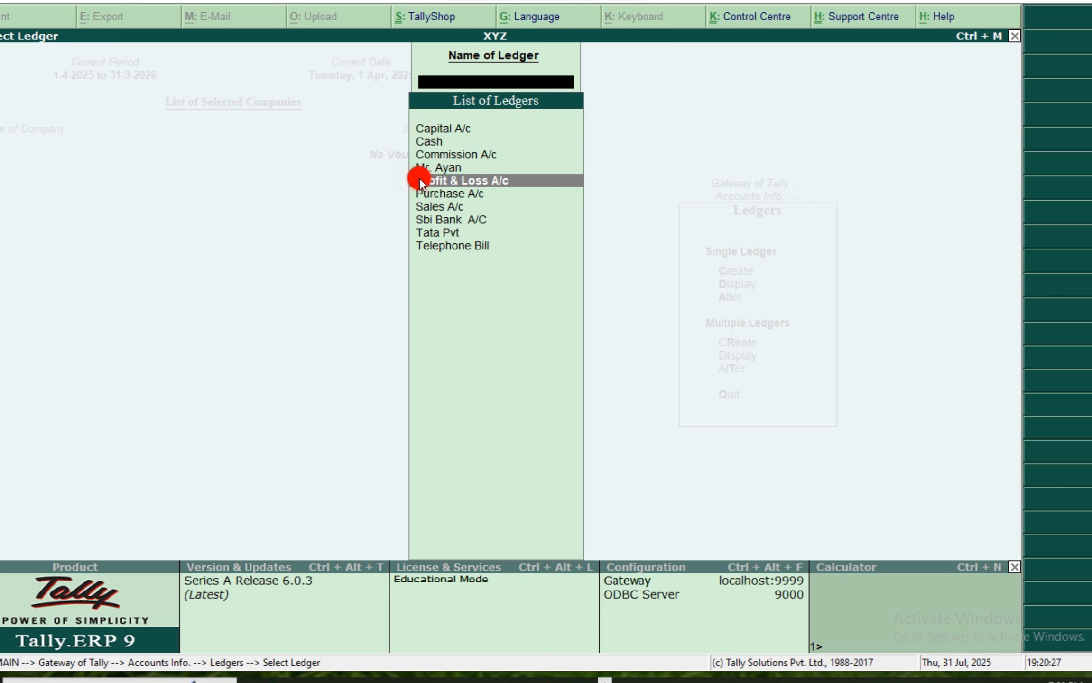
pyautogui.doubleClick(426, 142)
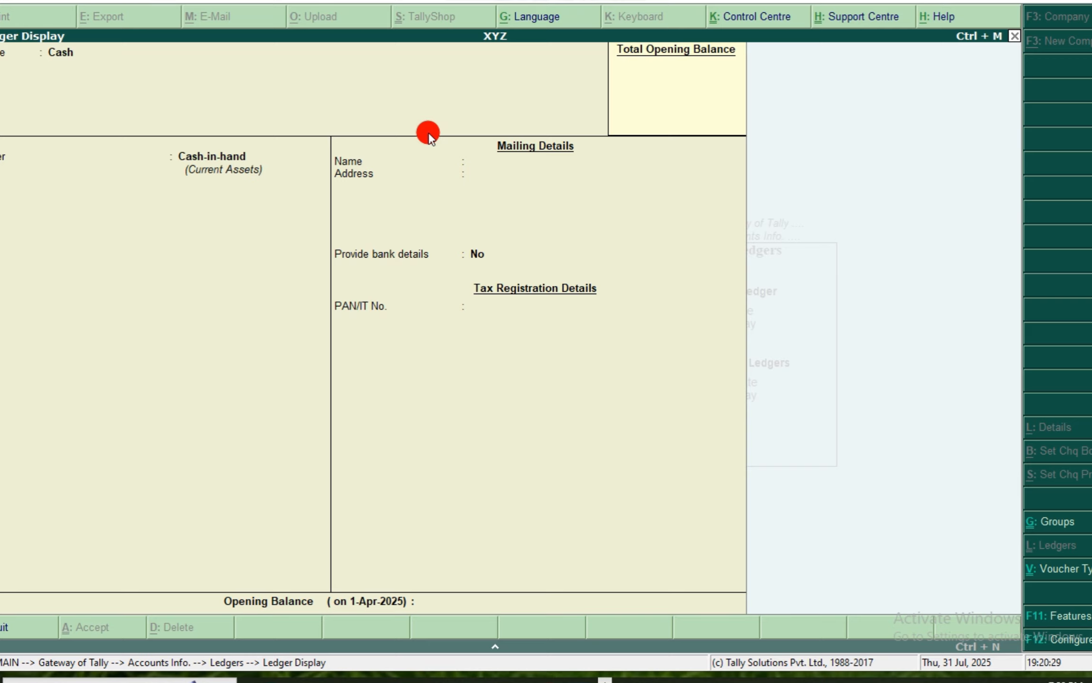
pyautogui.press('Escape')
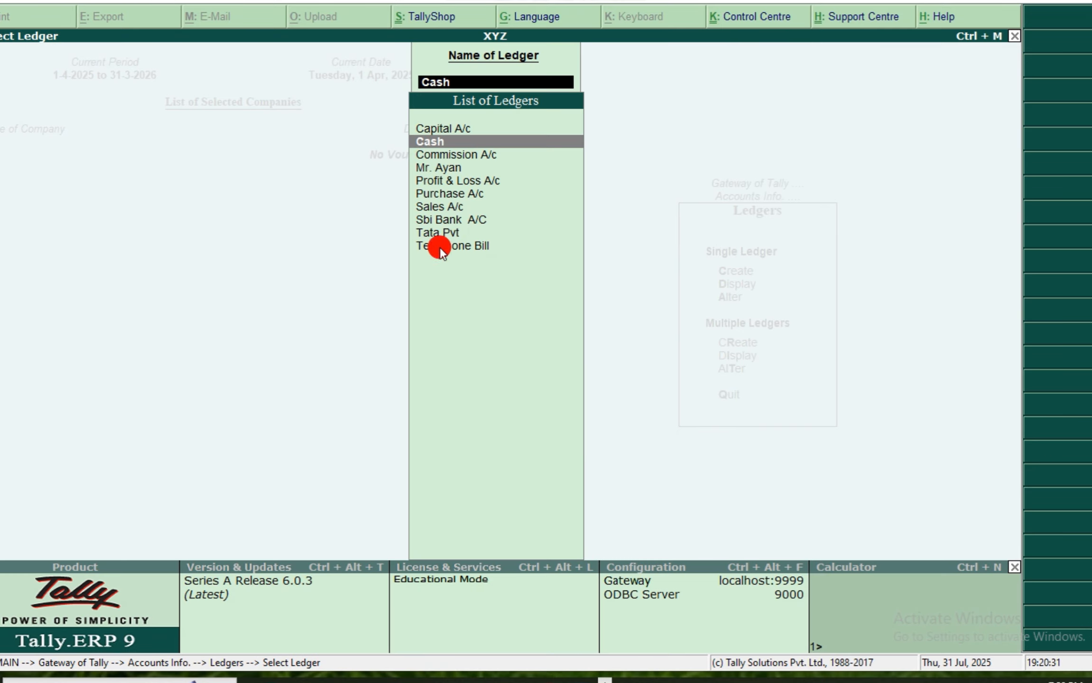
pyautogui.press('Escape')
pyautogui.press('Escape')
pyautogui.press('Escape')
pyautogui.press('Escape')
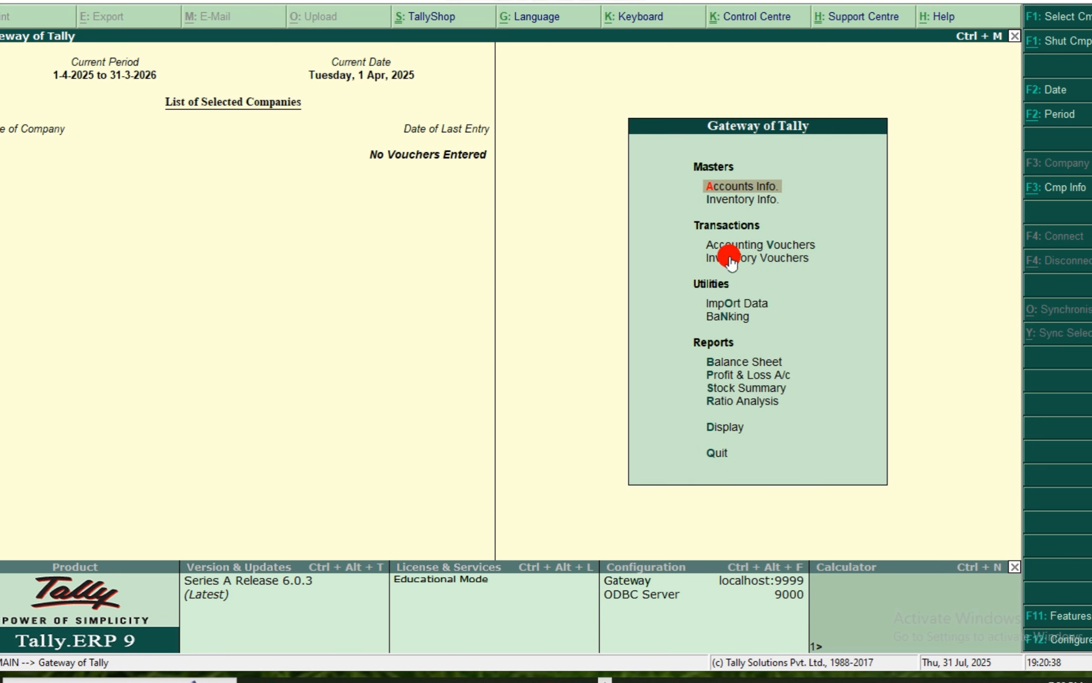
# Open accounting voucher entry and turn off single entry mode for payment, receipt and contra vouchers in the payment configuration
pyautogui.click(784, 253)
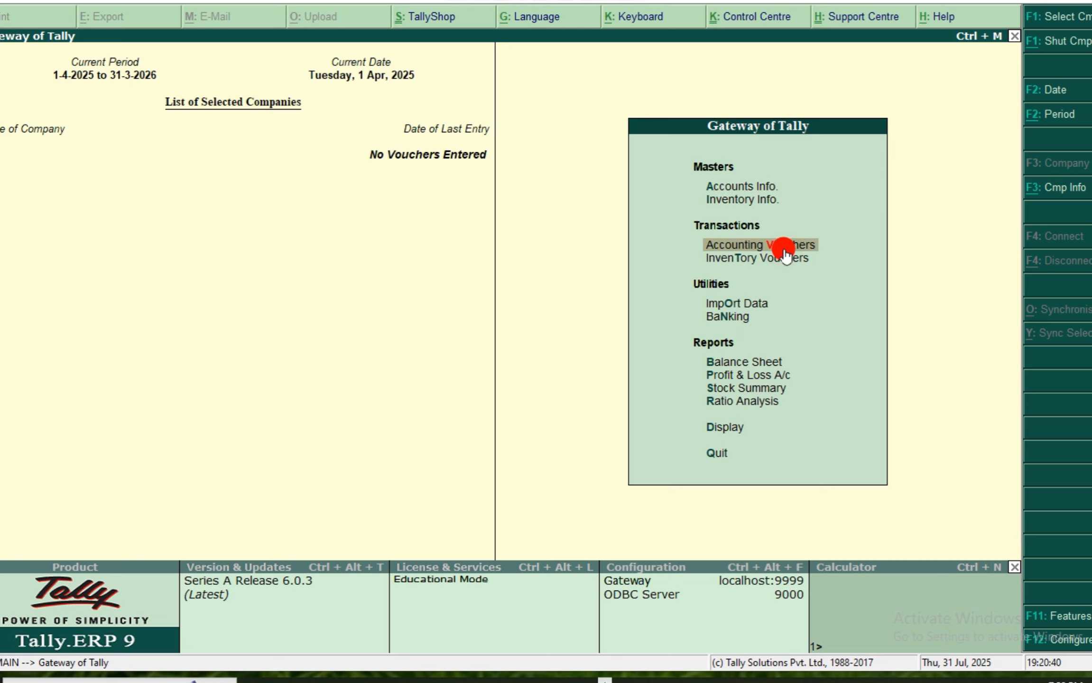
pyautogui.click(784, 253)
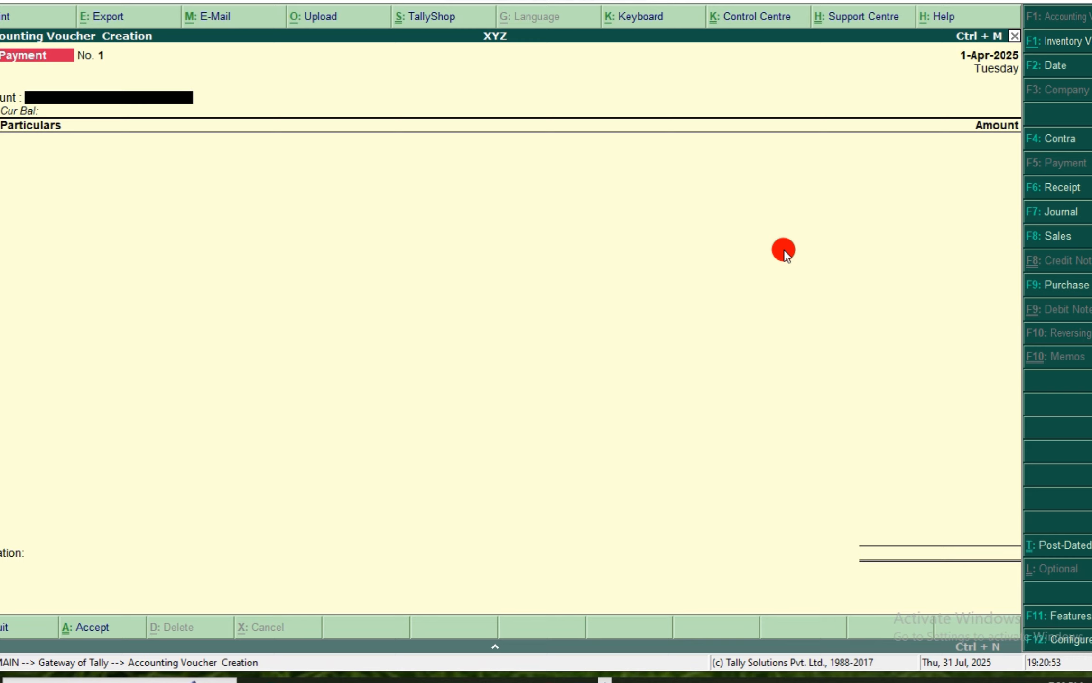
pyautogui.click(1068, 640)
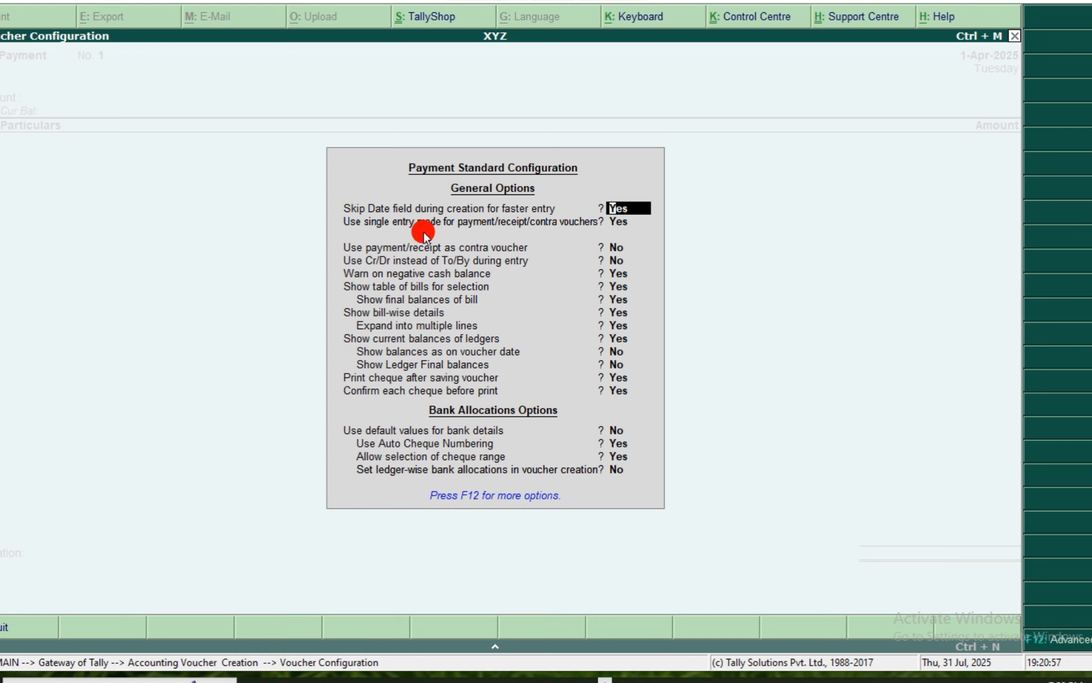
pyautogui.click(625, 226)
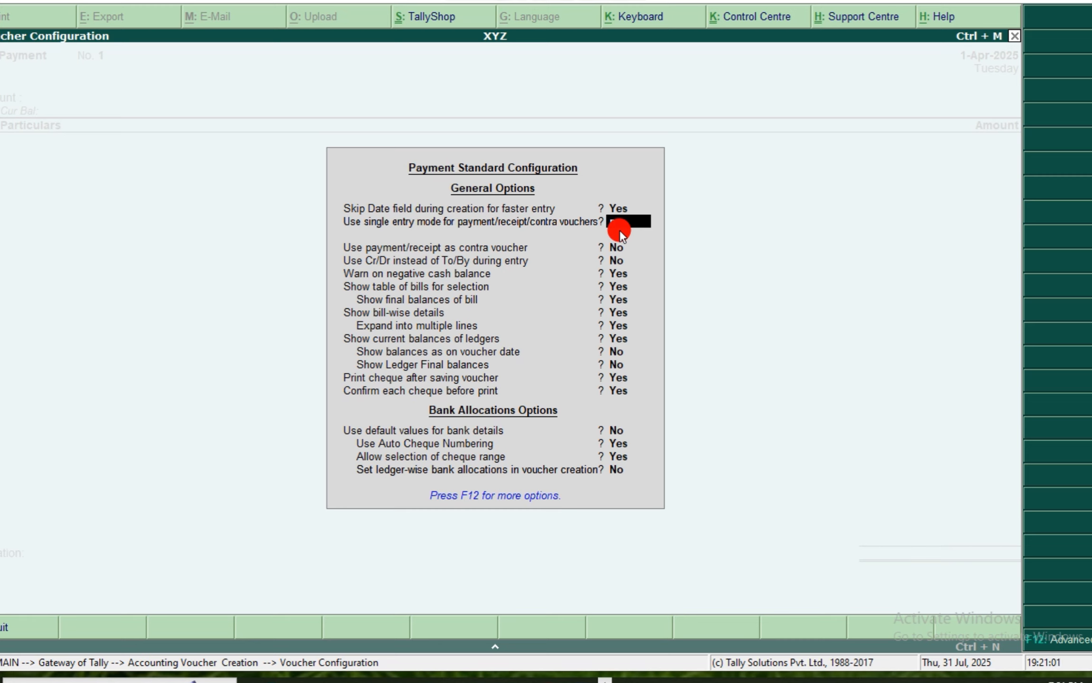
pyautogui.press('n')
pyautogui.press('Return')
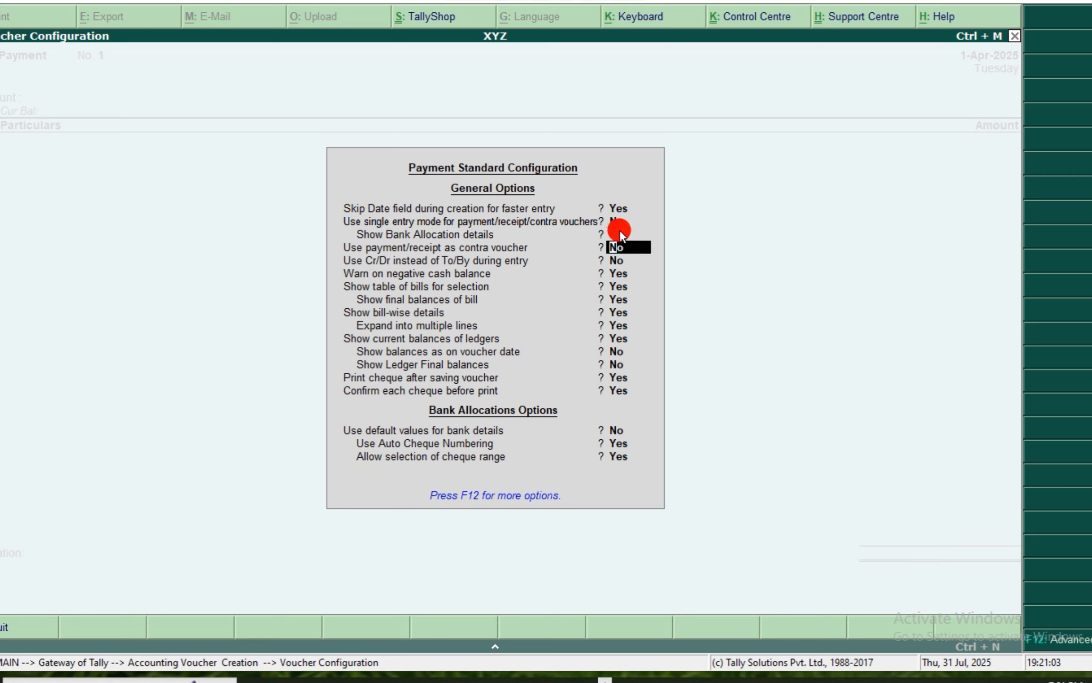
# Enable Cr/Dr instead of To/By during entry and save the payment voucher configuration
pyautogui.press('Return')
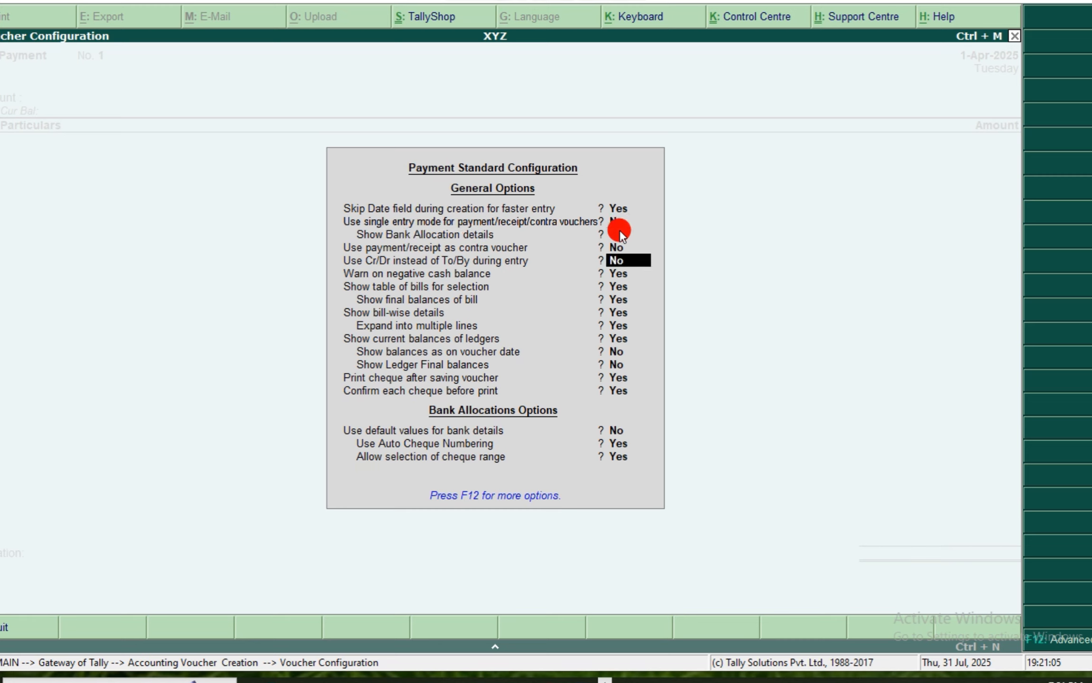
pyautogui.press('y')
pyautogui.press('Return')
pyautogui.press('Return')
pyautogui.press('Return')
pyautogui.press('Return')
pyautogui.press('Return')
pyautogui.press('Return')
pyautogui.press('Return')
pyautogui.press('Return')
pyautogui.press('Return')
pyautogui.press('Return')
pyautogui.press('Return')
pyautogui.press('Return')
pyautogui.press('Return')
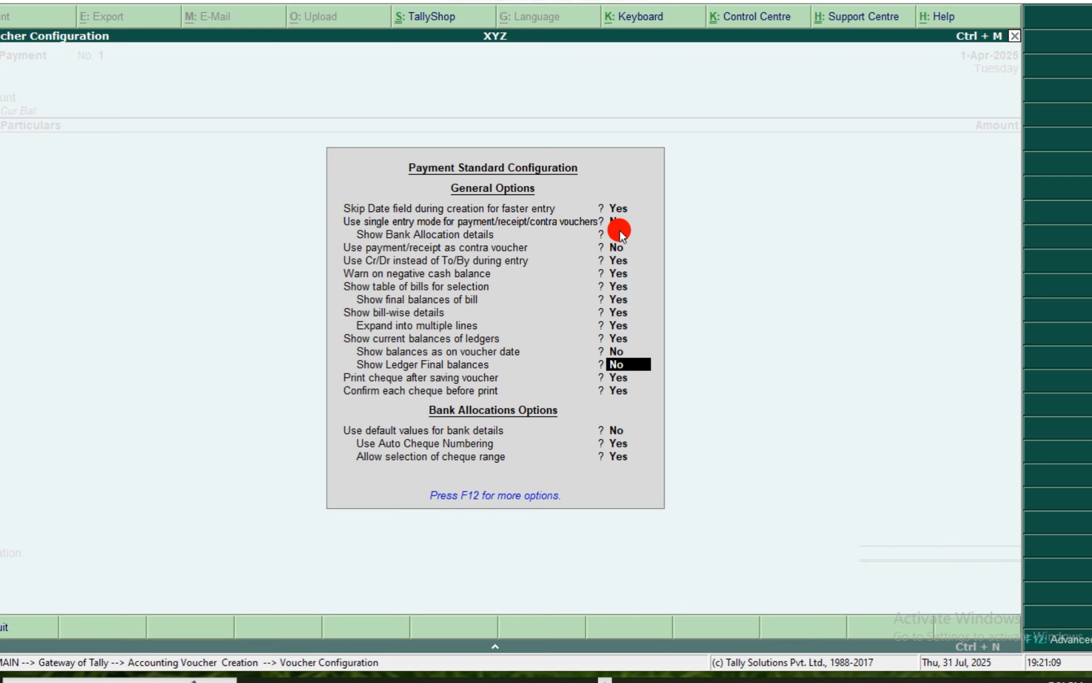
pyautogui.press('Return')
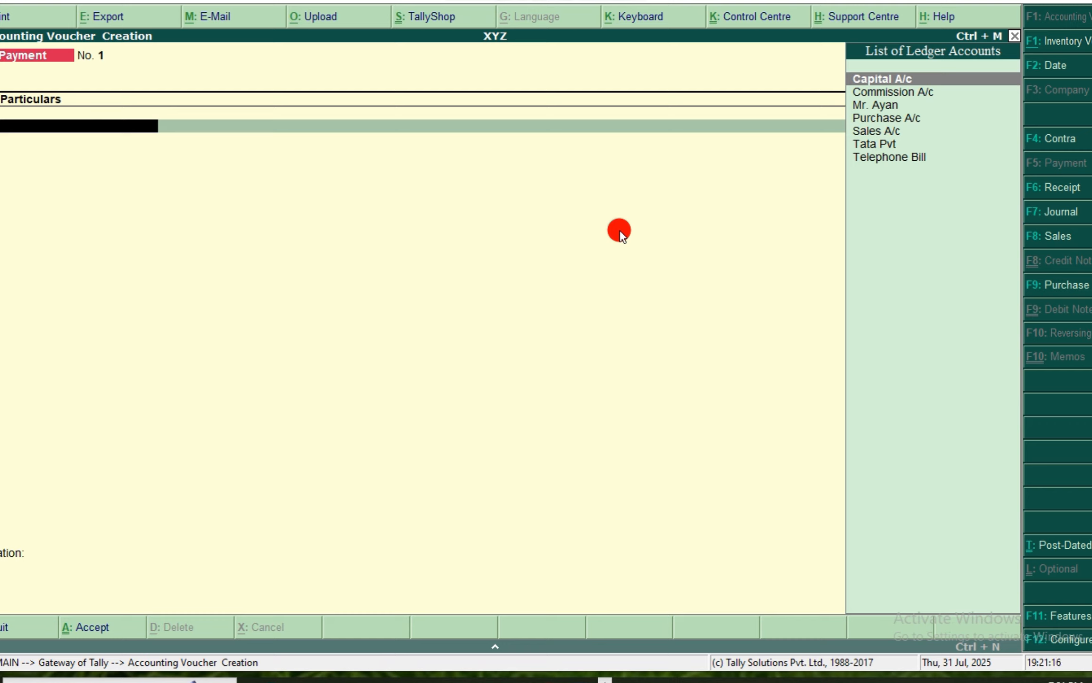
# Start a contra voucher and credit Cash with 50000
pyautogui.press('F4')
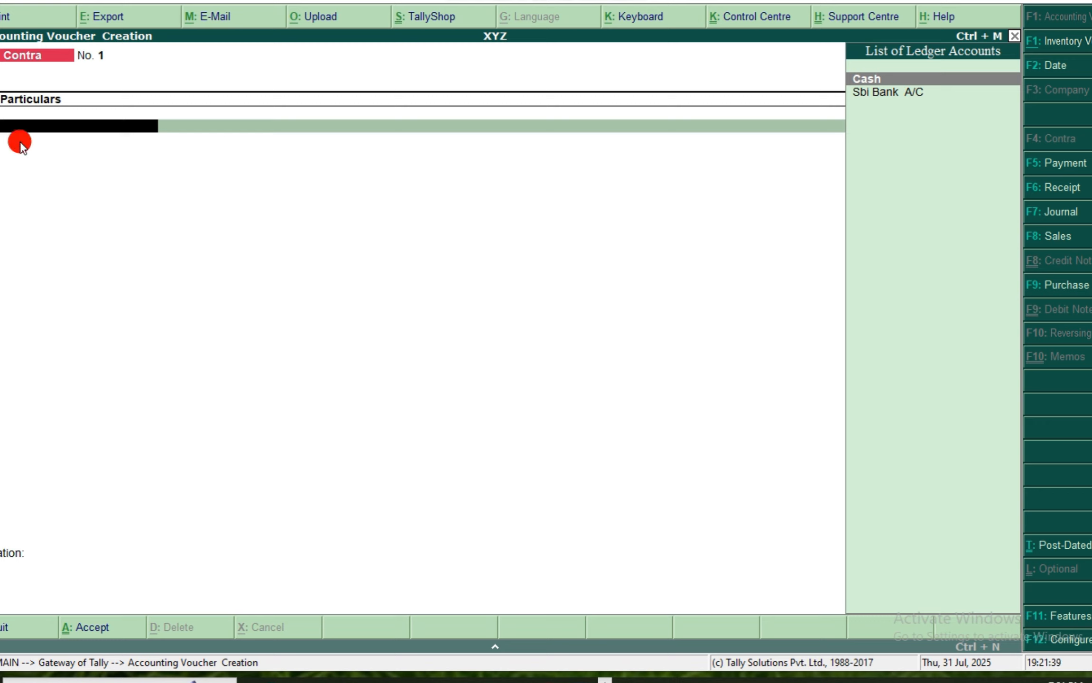
pyautogui.press('Return')
pyautogui.write('5')
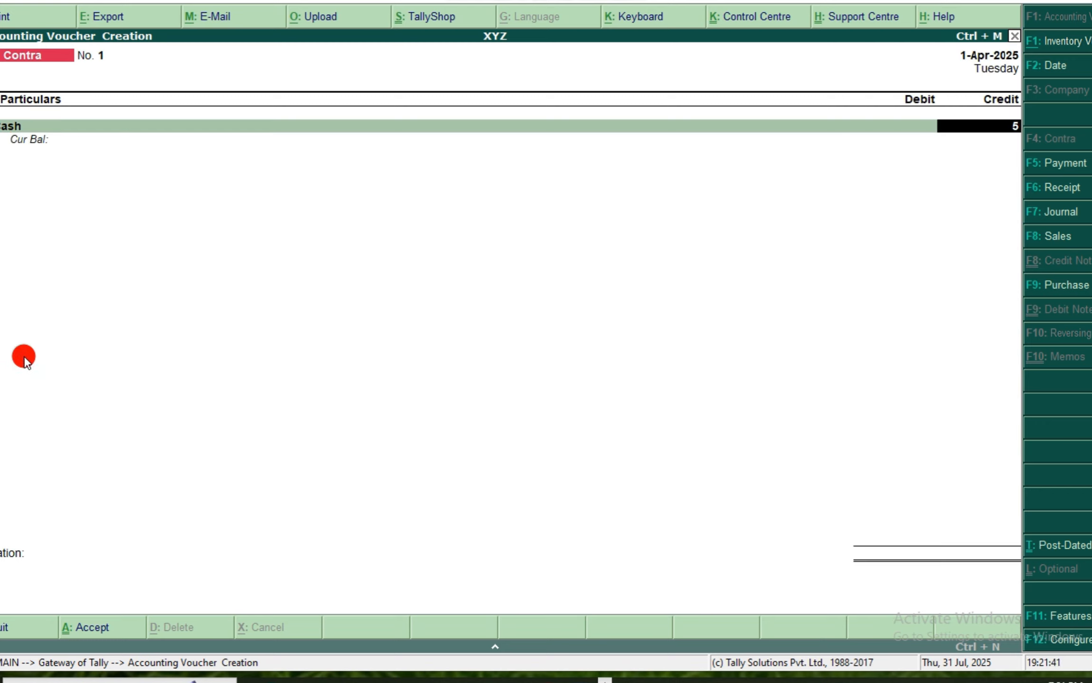
pyautogui.write('0000')
pyautogui.press('Return')
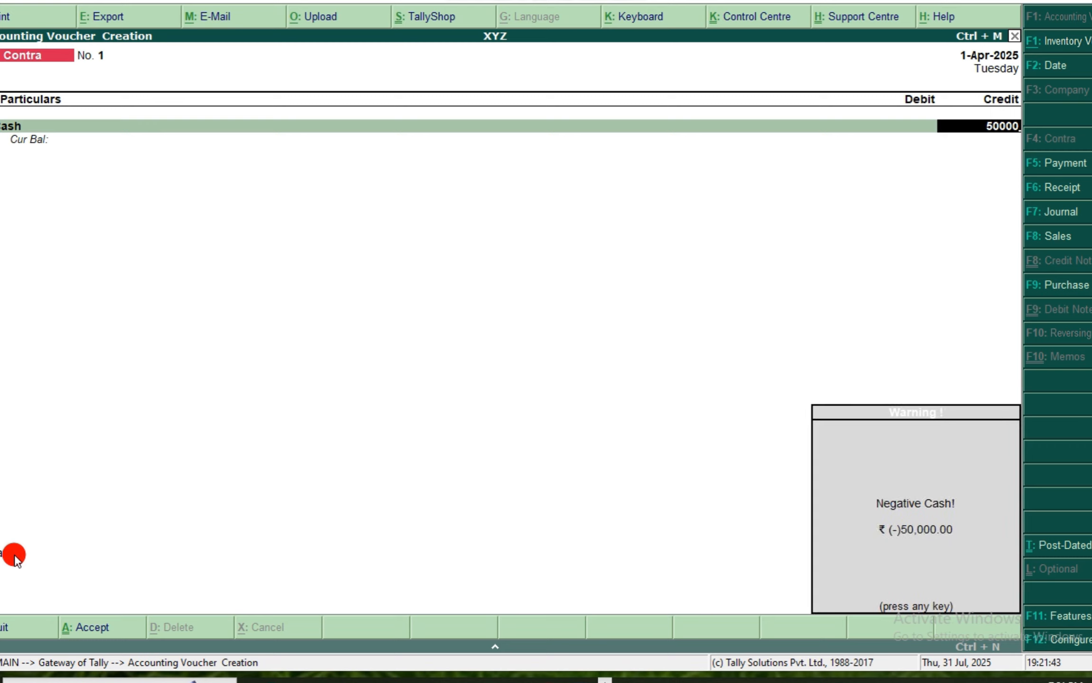
pyautogui.press('Return')
# Debit Sbi Bank A/C with 50,000, leave the narration blank and save the contra voucher
pyautogui.press('Down')
pyautogui.press('Return')
pyautogui.press('Return')
pyautogui.press('Return')
pyautogui.press('Return')
pyautogui.press('Return')
pyautogui.press('Return')
pyautogui.press('Return')
pyautogui.press('Return')
pyautogui.press('Return')
pyautogui.press('Return')
pyautogui.press('Return')
pyautogui.press('Return')
pyautogui.press('Return')
pyautogui.press('Return')
pyautogui.press('Return')
pyautogui.press('Return')
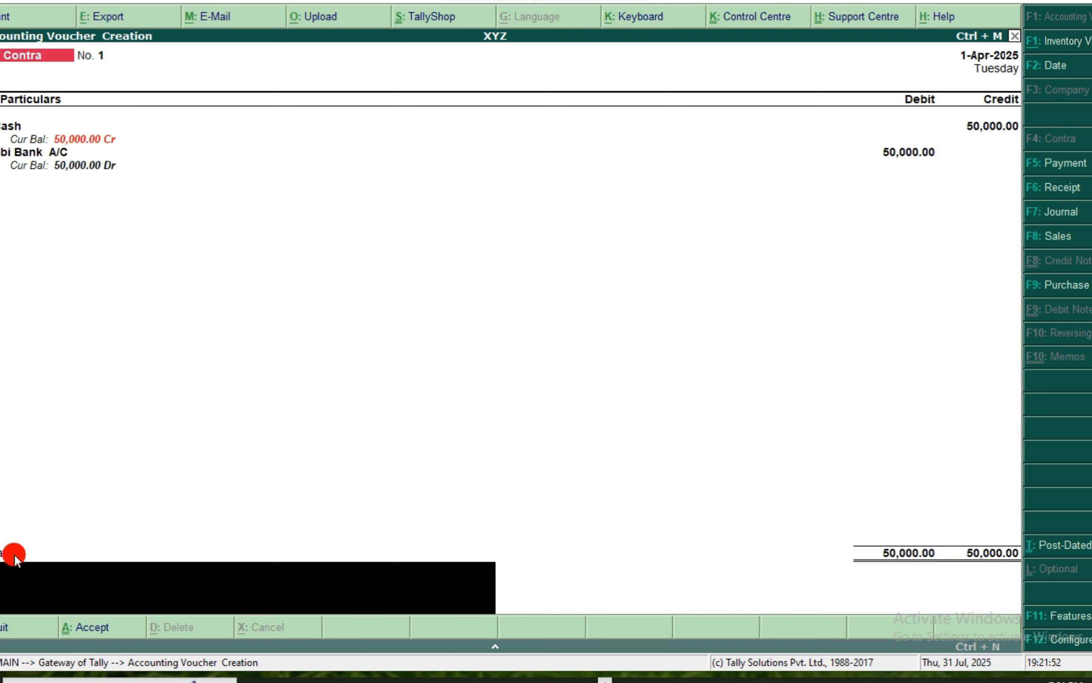
pyautogui.press('Return')
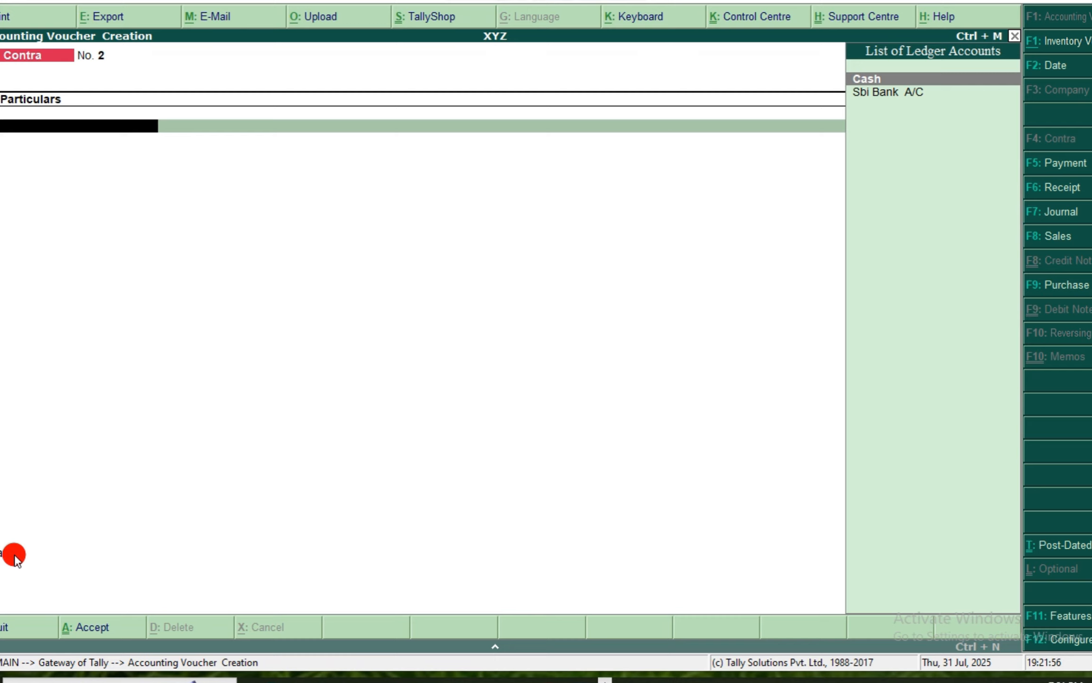
# Start a payment voucher and debit Telephone Bill with 300
pyautogui.press('F5')
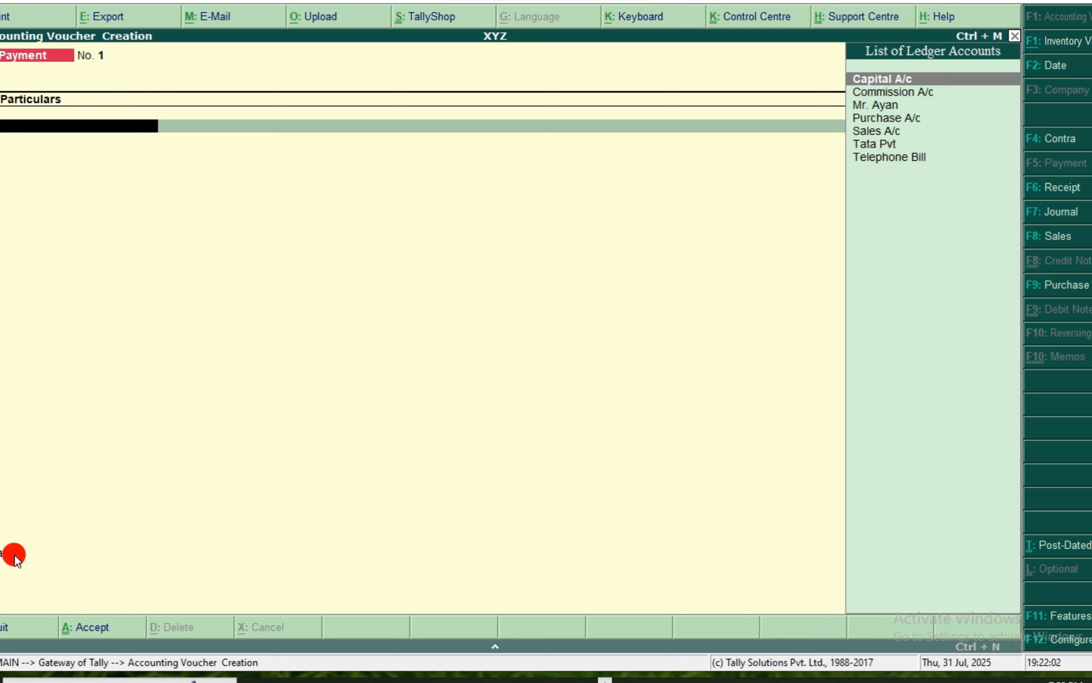
pyautogui.press('Down')
pyautogui.press('Down')
pyautogui.press('Down')
pyautogui.press('Down')
pyautogui.press('Down')
pyautogui.press('Down')
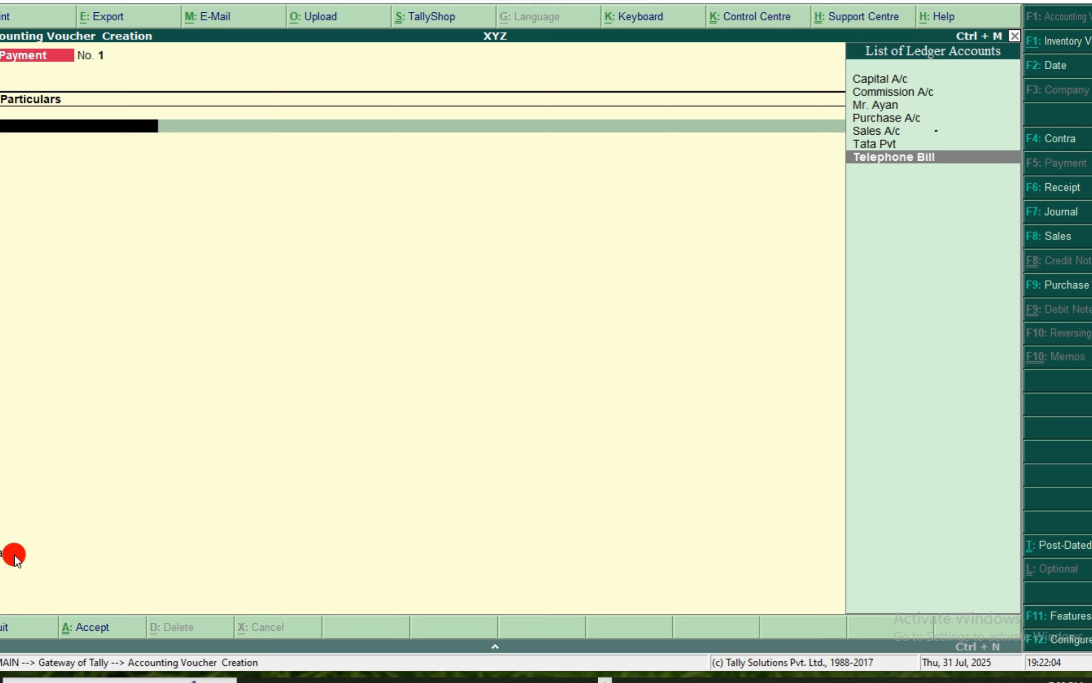
pyautogui.press('Return')
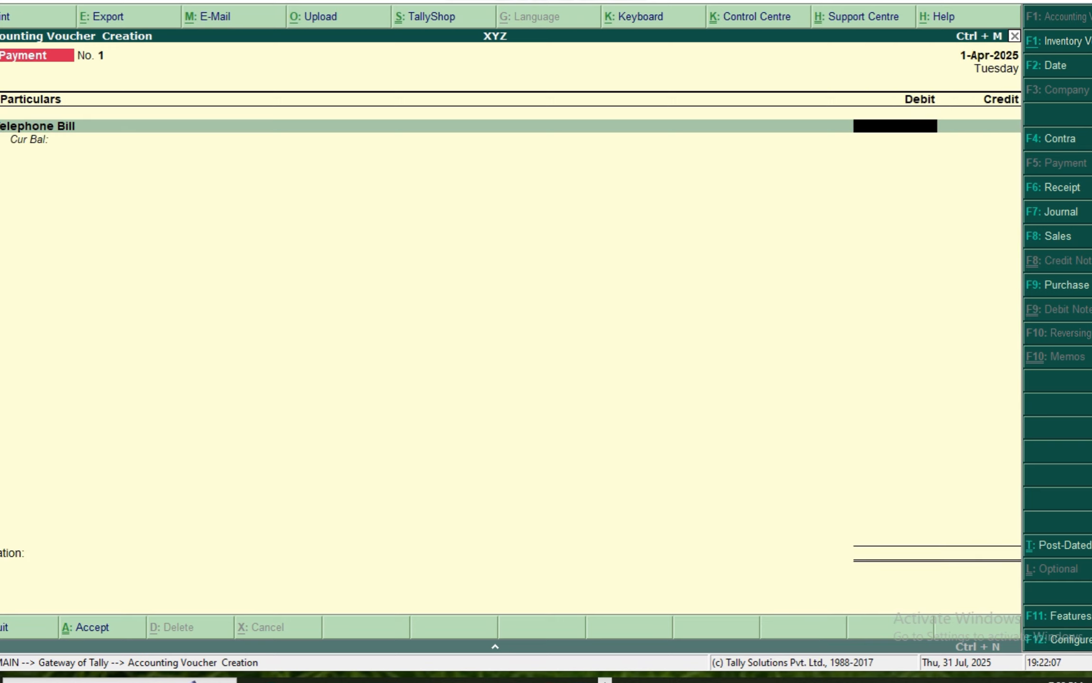
pyautogui.write('300')
pyautogui.press('Return')
pyautogui.press('Return')
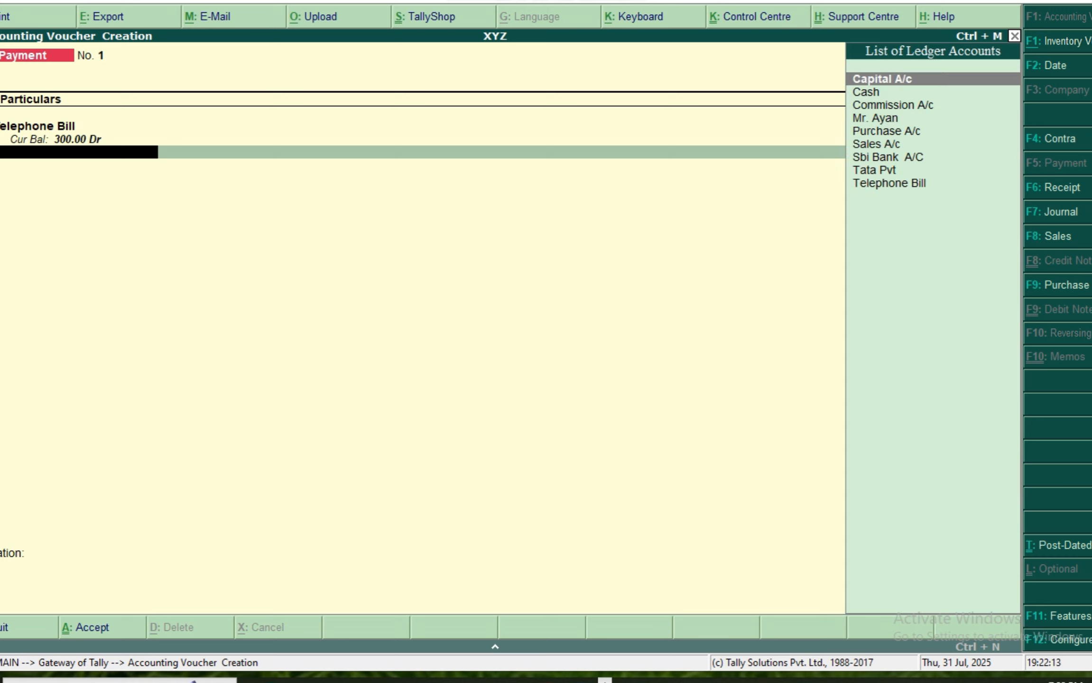
# Credit Cash with 300, leave the narration blank and save the payment voucher
pyautogui.press('Down')
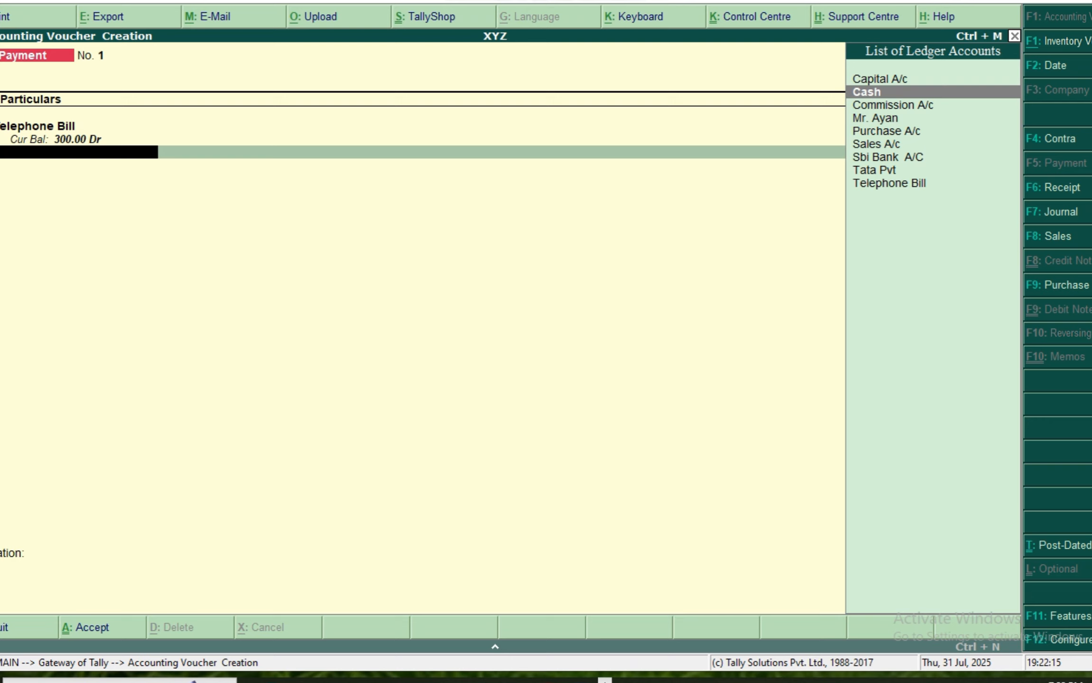
pyautogui.press('Return')
pyautogui.press('Return')
pyautogui.press('Return')
pyautogui.press('Return')
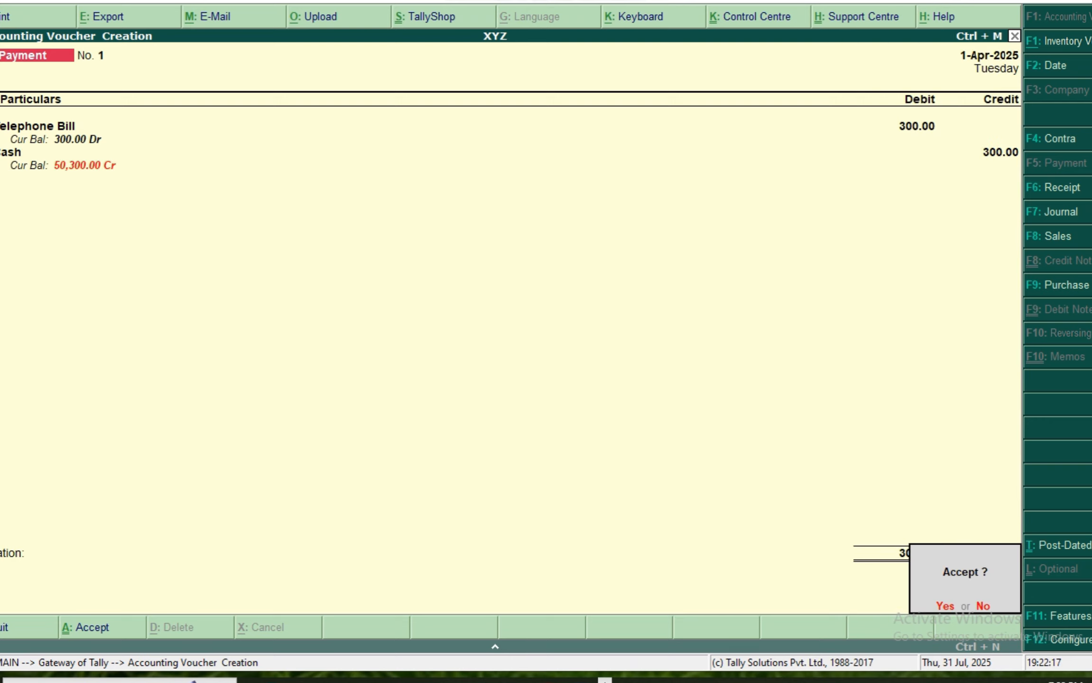
pyautogui.press('Return')
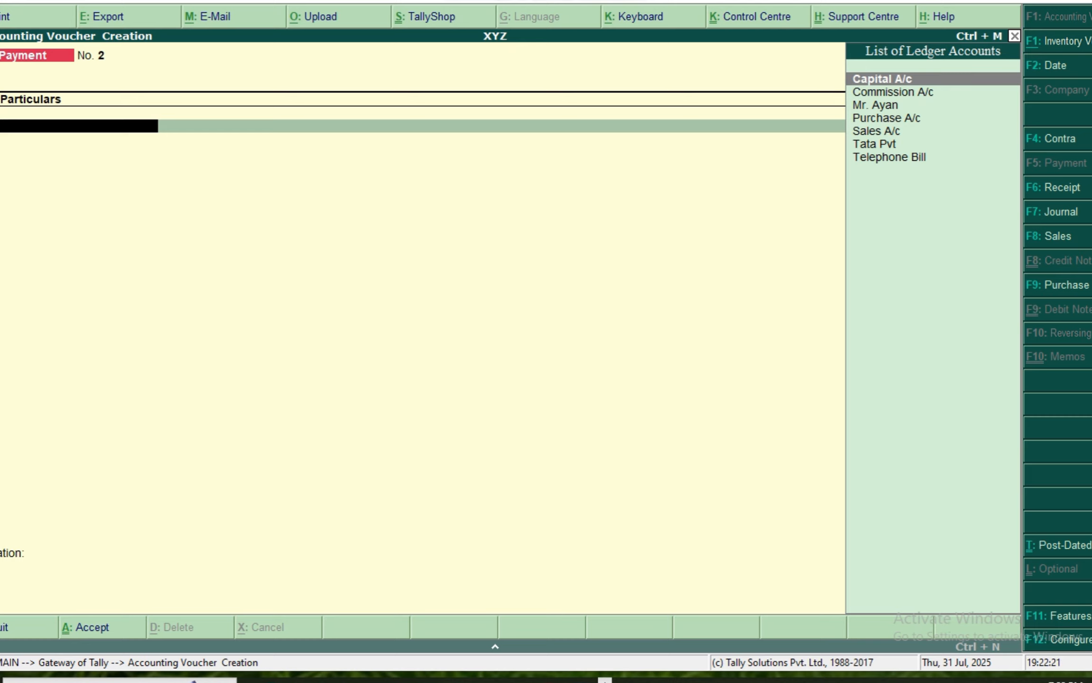
# Start a receipt voucher and credit Capital A/c with 90000
pyautogui.press('F6')
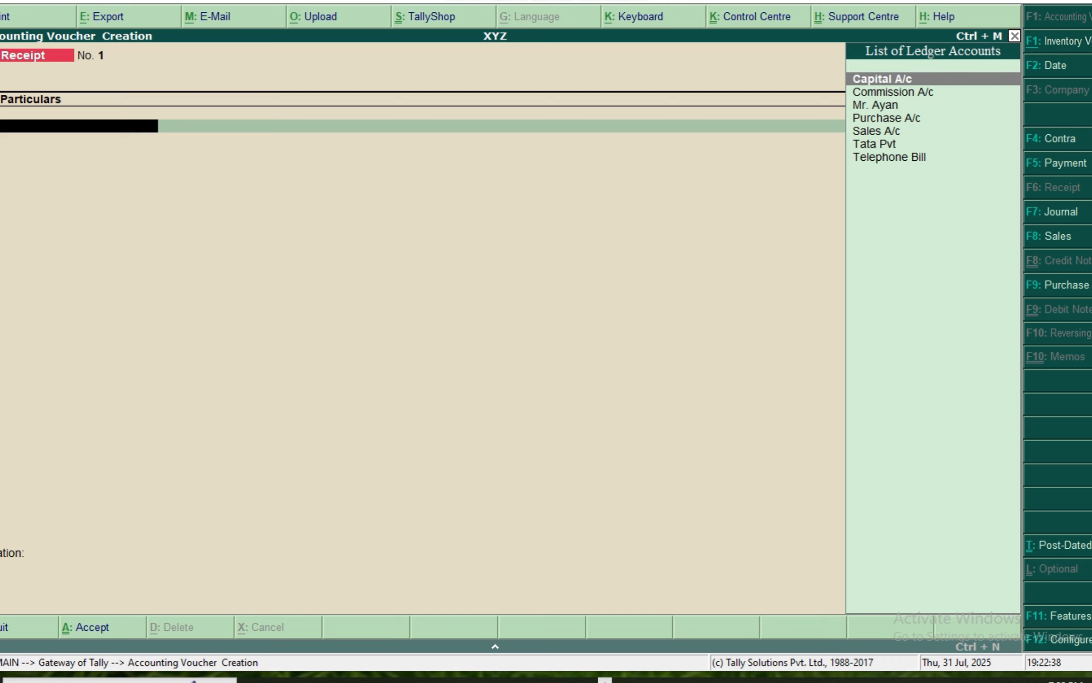
pyautogui.press('Return')
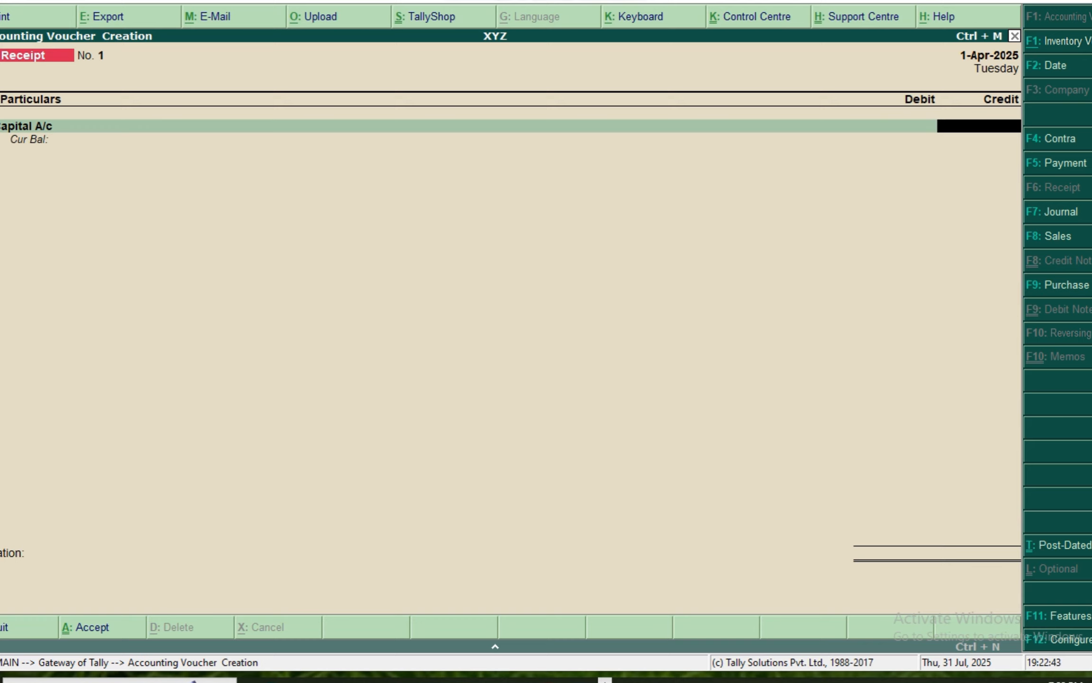
pyautogui.write('90000')
pyautogui.press('Return')
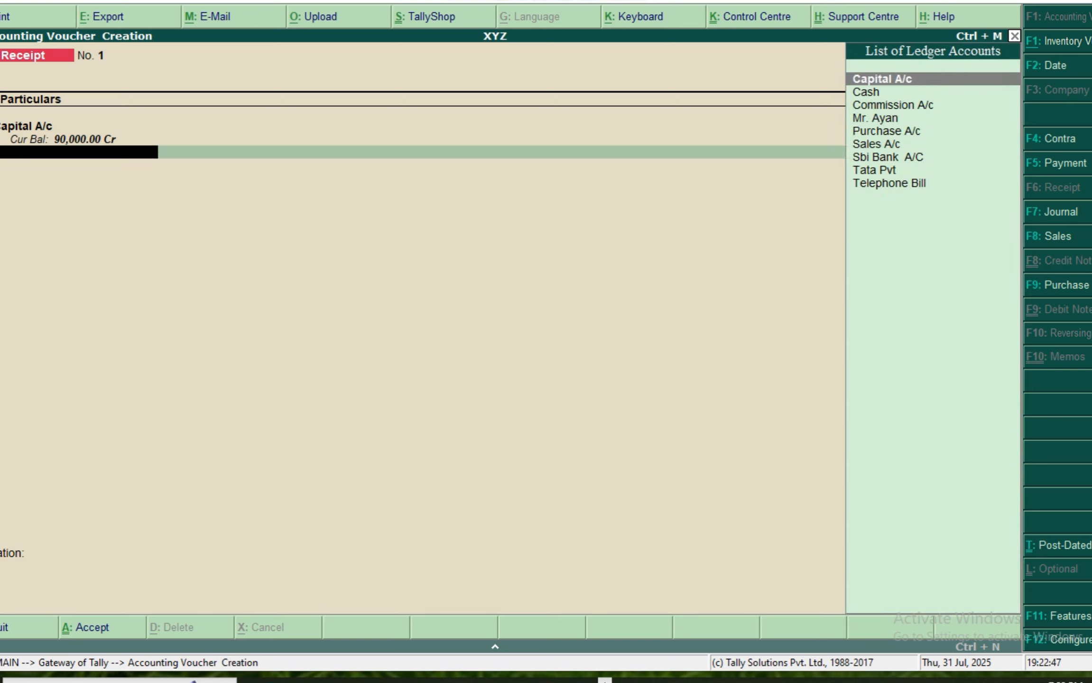
# Debit Cash with 90,000, leave the narration blank and save the receipt voucher
pyautogui.press('Down')
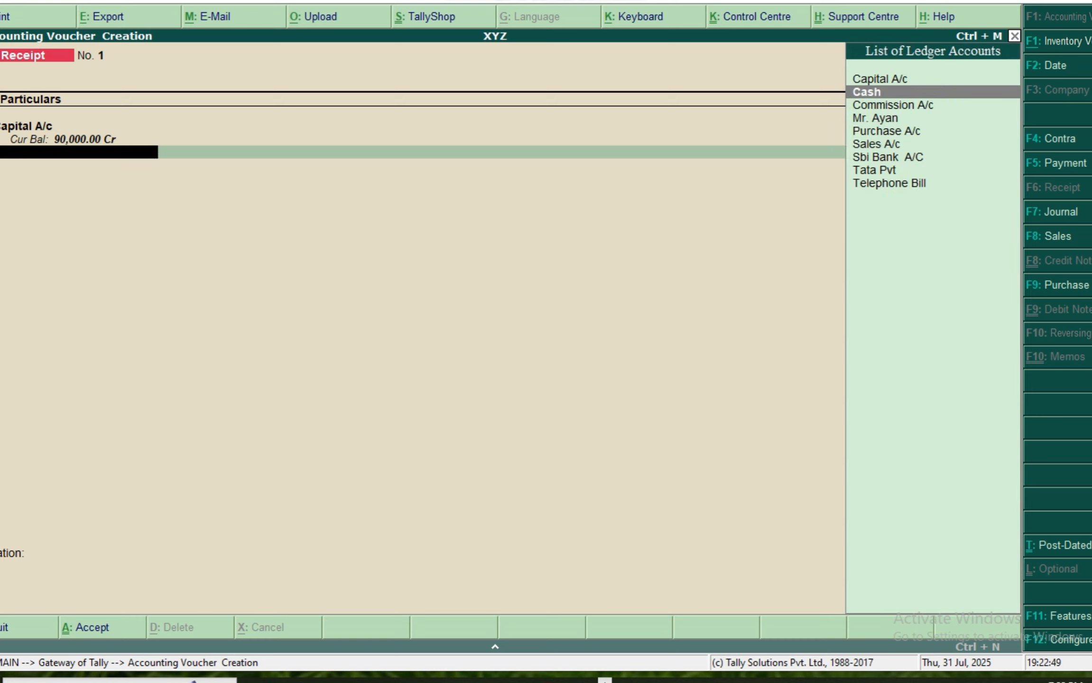
pyautogui.press('Return')
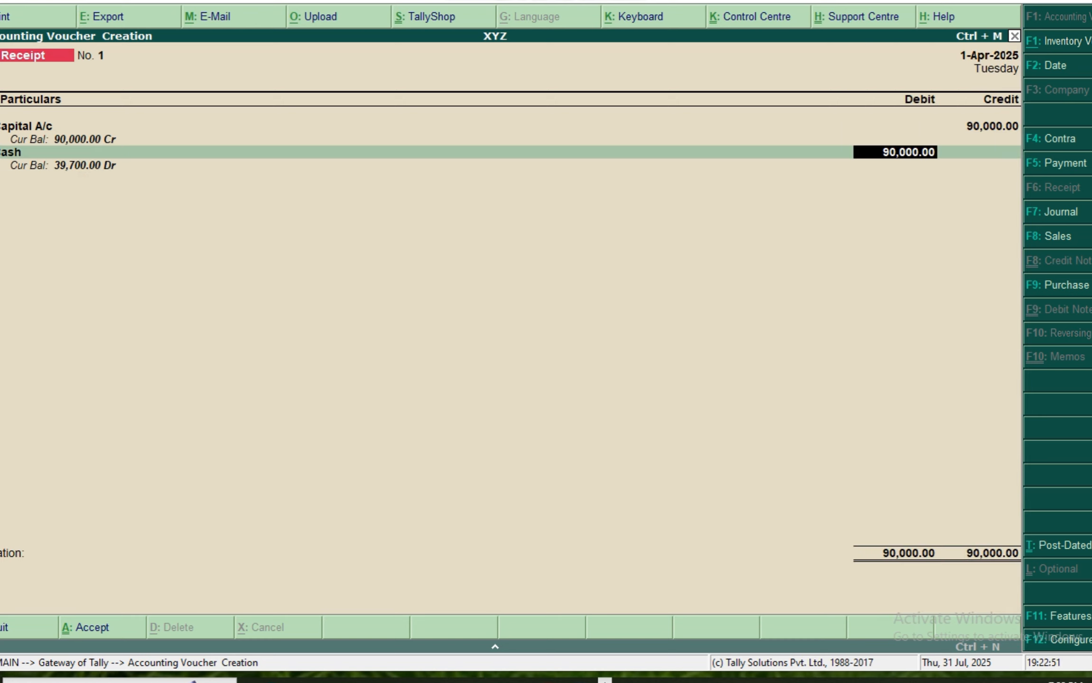
pyautogui.press('Return')
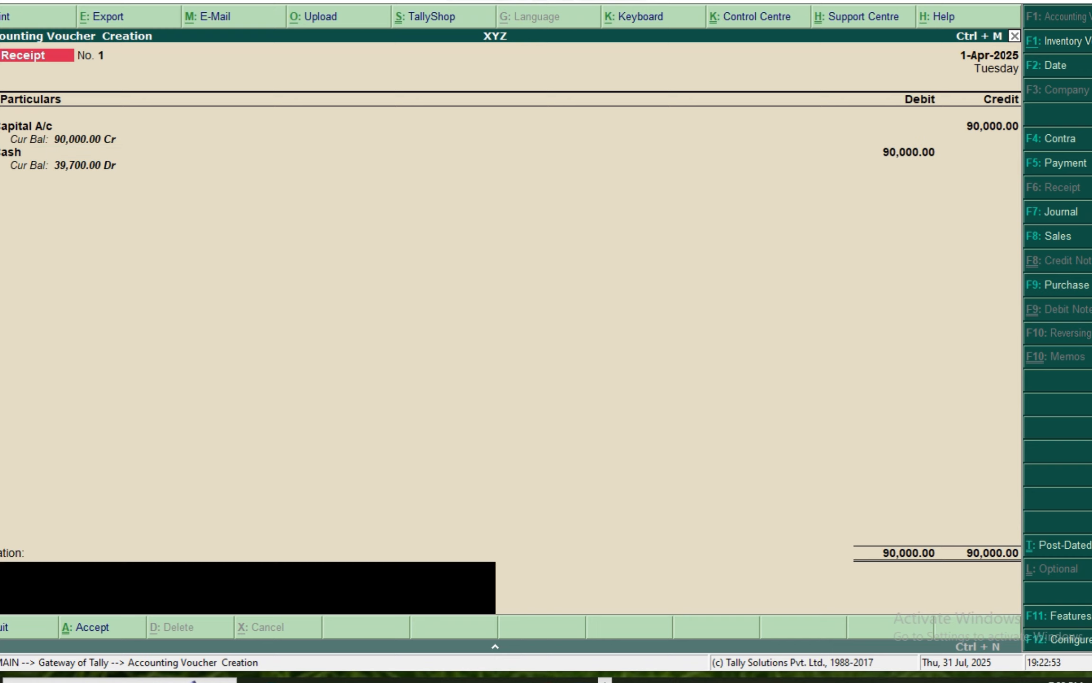
pyautogui.press('Return')
pyautogui.press('Return')
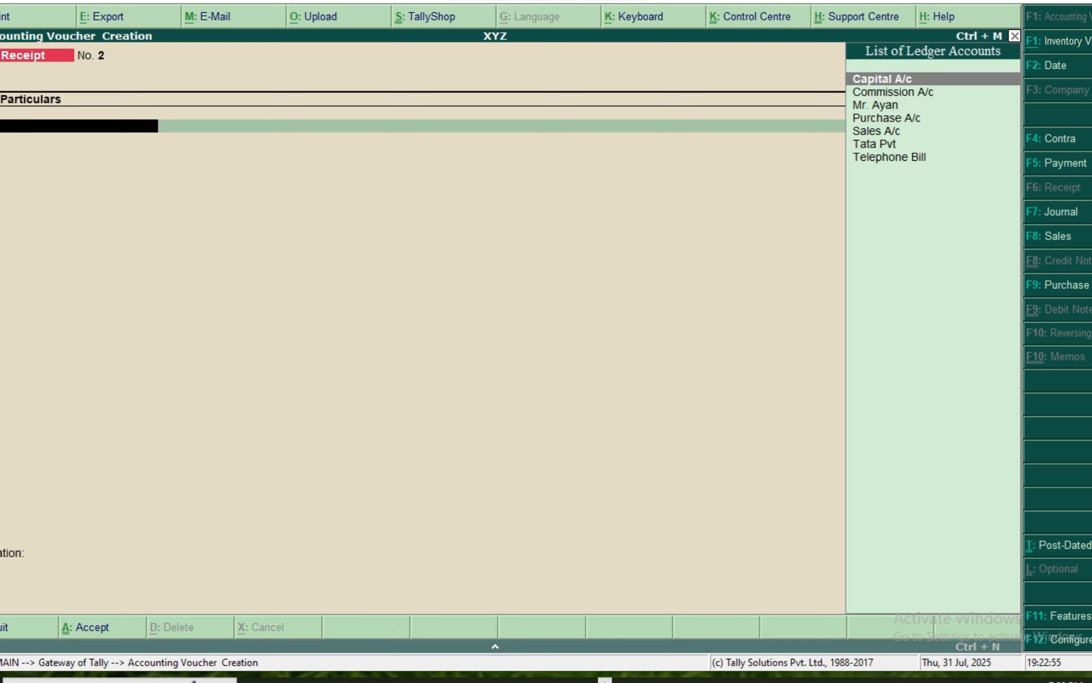
# Start a sales voucher, switch it from invoice to voucher mode and leave the reference number blank
pyautogui.press('F7')
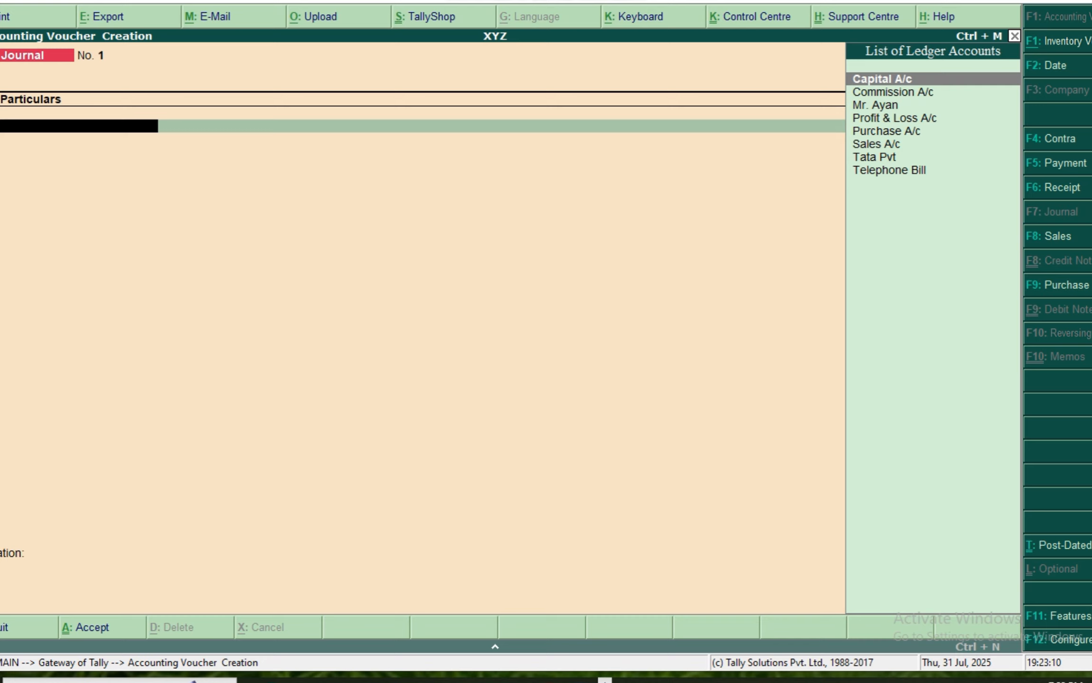
pyautogui.press('F8')
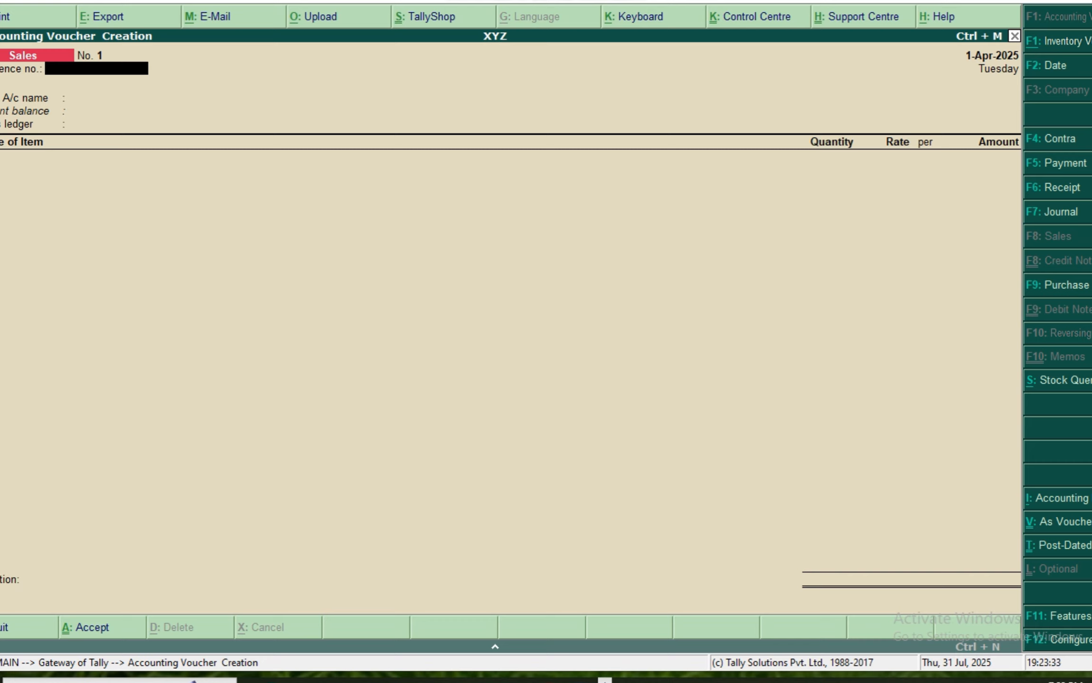
pyautogui.hotkey('ctrl', 'v')
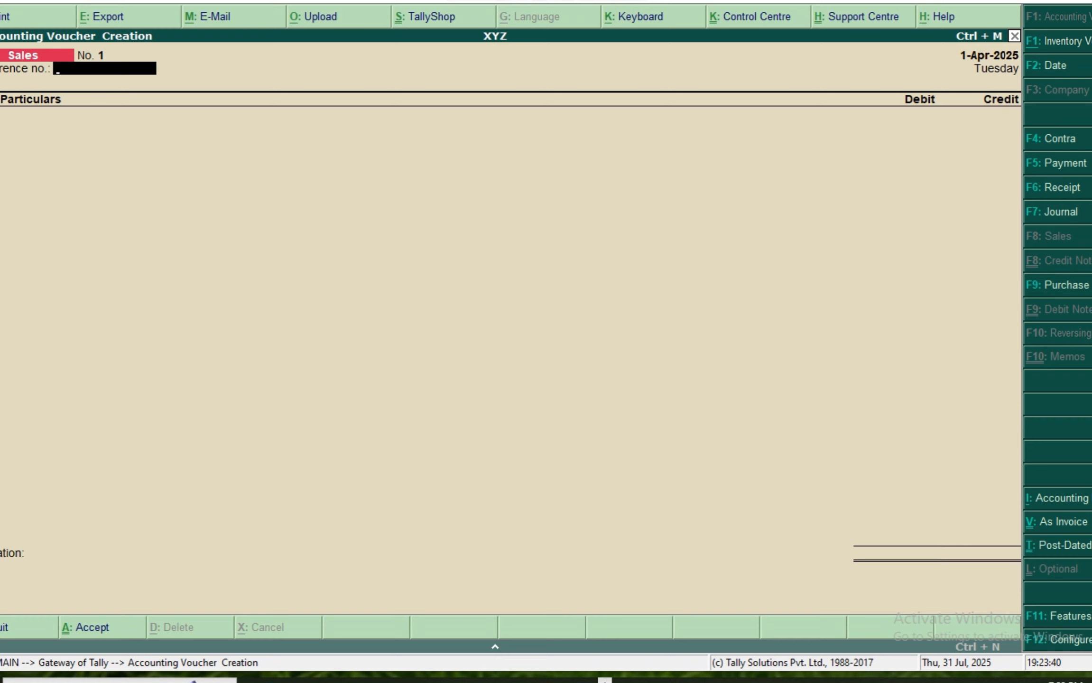
pyautogui.press('Return')
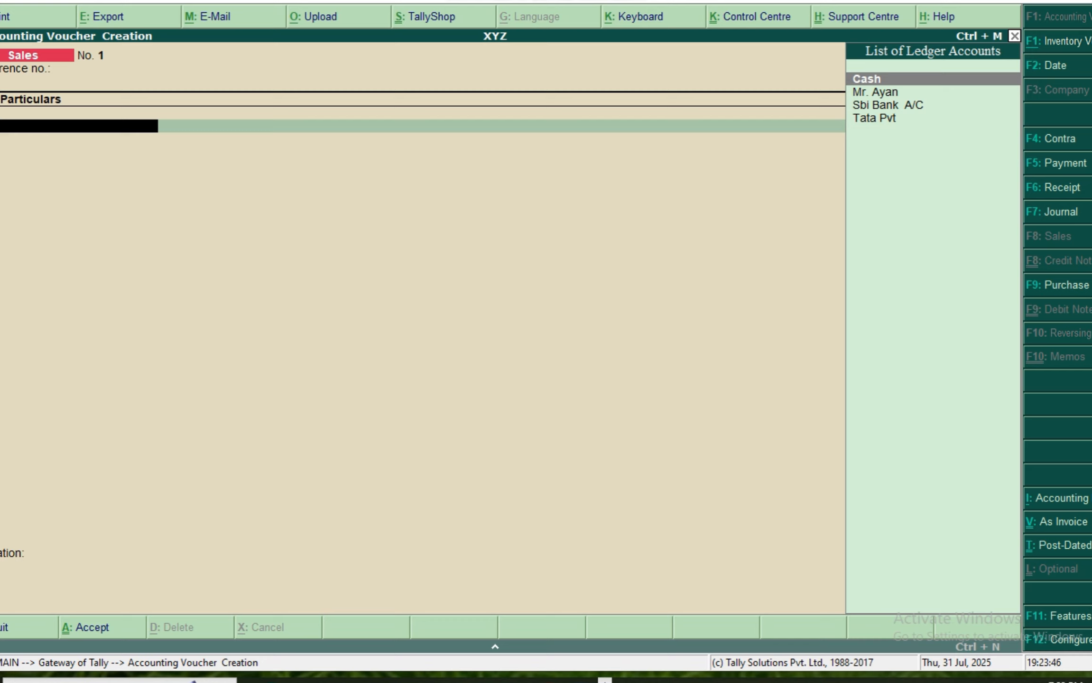
# Debit the customer's ledger with 400 in the sales voucher, keeping the default party details
pyautogui.press('Down')
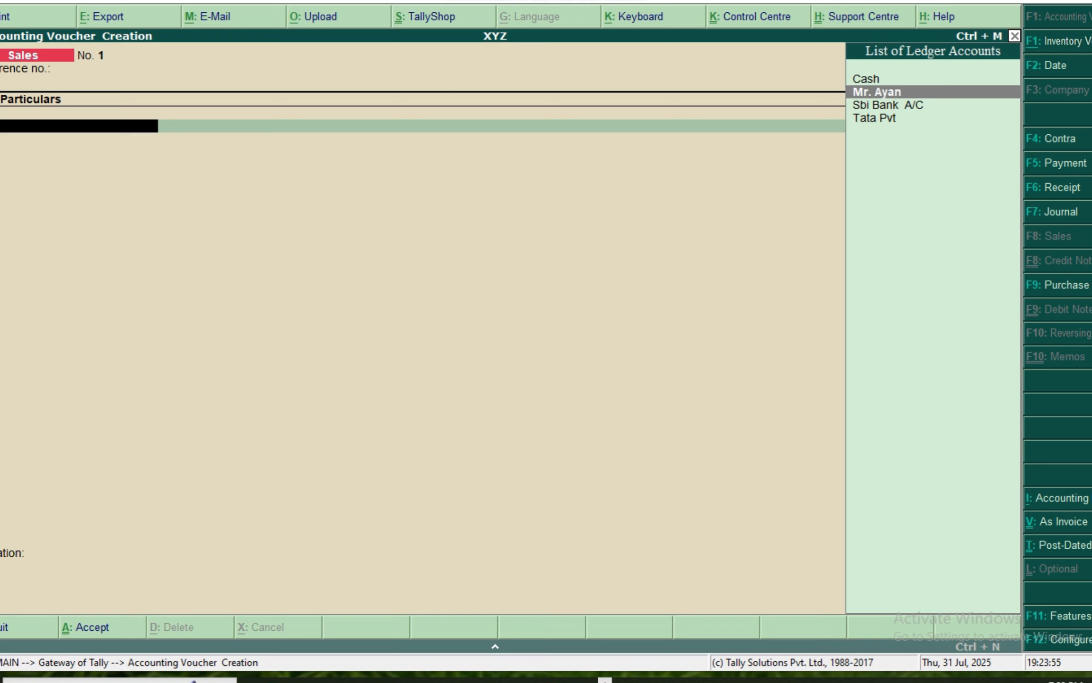
pyautogui.press('Return')
pyautogui.press('Return')
pyautogui.press('Return')
pyautogui.press('Return')
pyautogui.press('Return')
pyautogui.press('Return')
pyautogui.write('400')
pyautogui.press('Return')
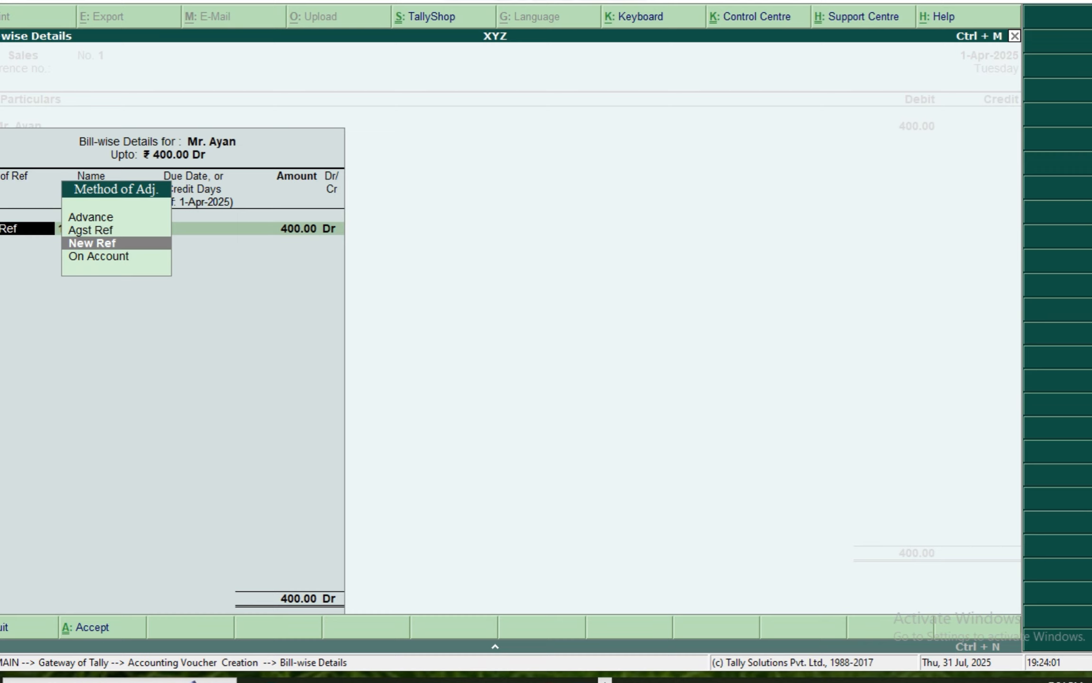
# Review the bill adjustment methods Advance, Agst Ref, New Ref and On Account in the customer's bill-wise details
pyautogui.press('Return')
pyautogui.press('Return')
pyautogui.press('BackSpace')
pyautogui.press('BackSpace')
pyautogui.press('Up')
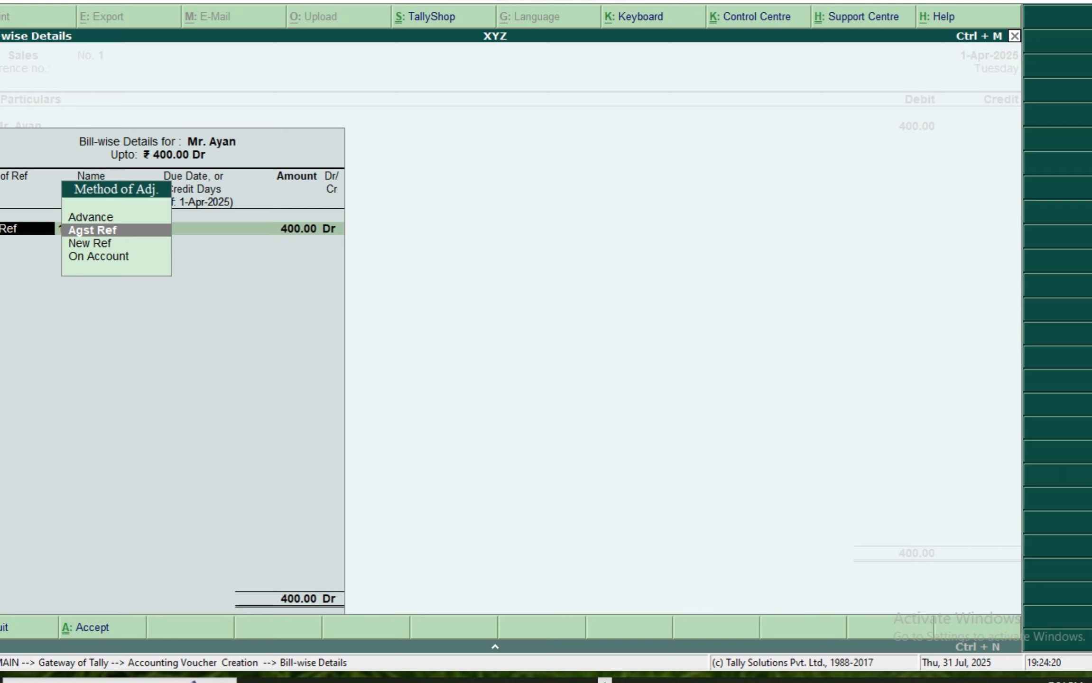
pyautogui.press('Down')
pyautogui.press('Down')
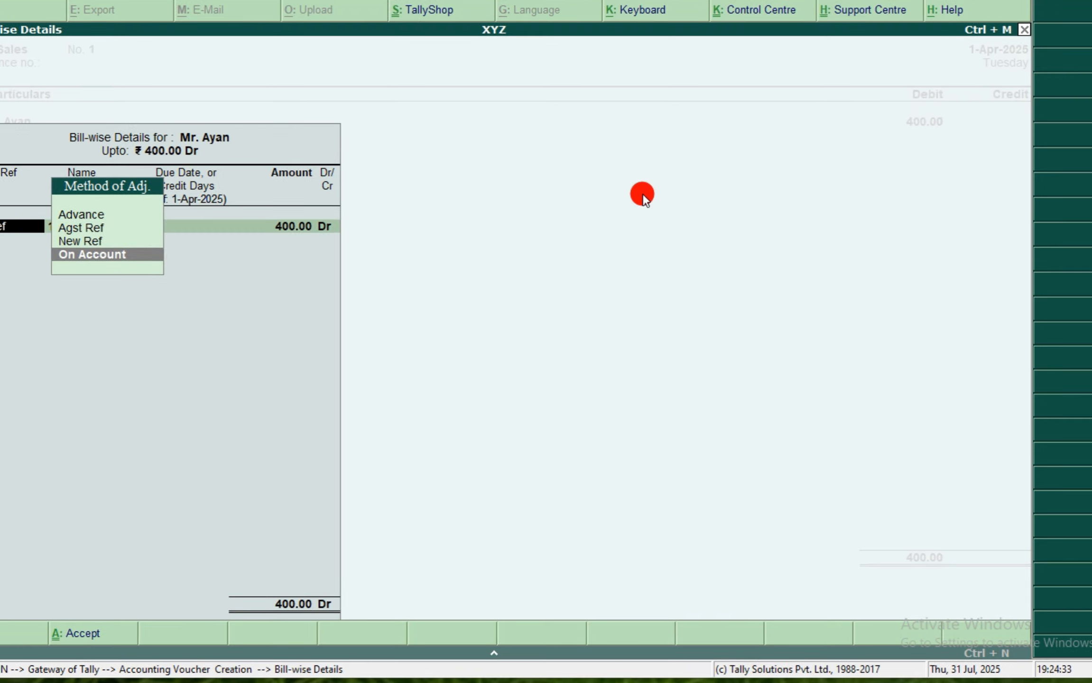
pyautogui.press('Up')
pyautogui.press('Up')
pyautogui.press('Up')
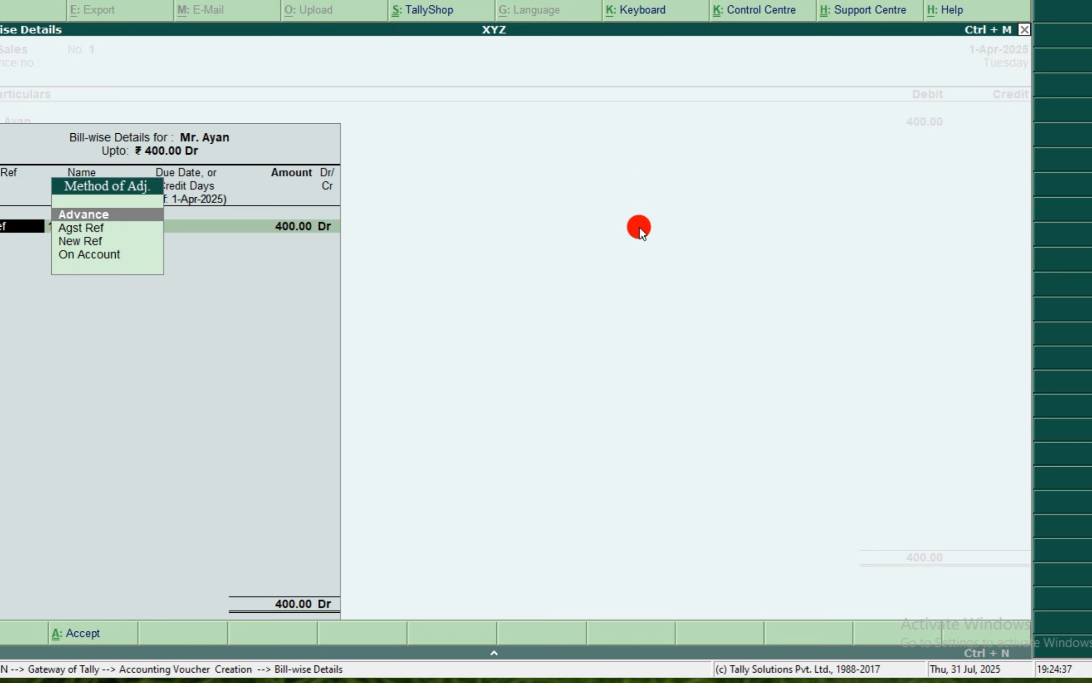
pyautogui.press('Down')
pyautogui.press('Down')
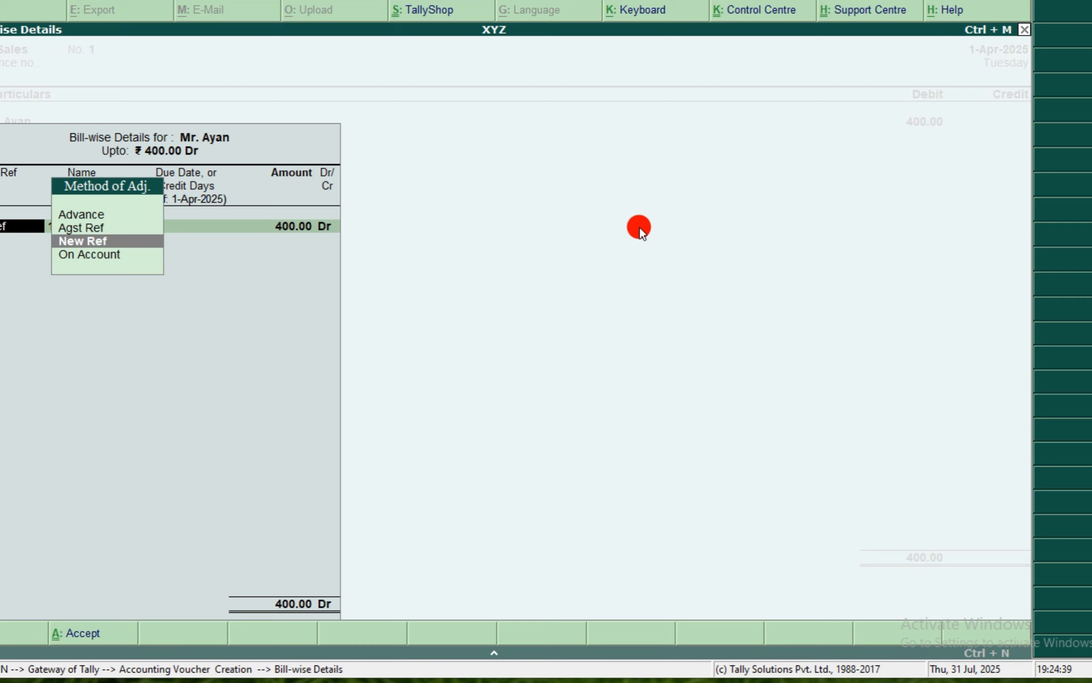
# Allocate the customer's 400 debit to New Ref 1 and accept the bill-wise details
pyautogui.press('Return')
pyautogui.press('Return')
pyautogui.press('Return')
pyautogui.press('Return')
pyautogui.press('Return')
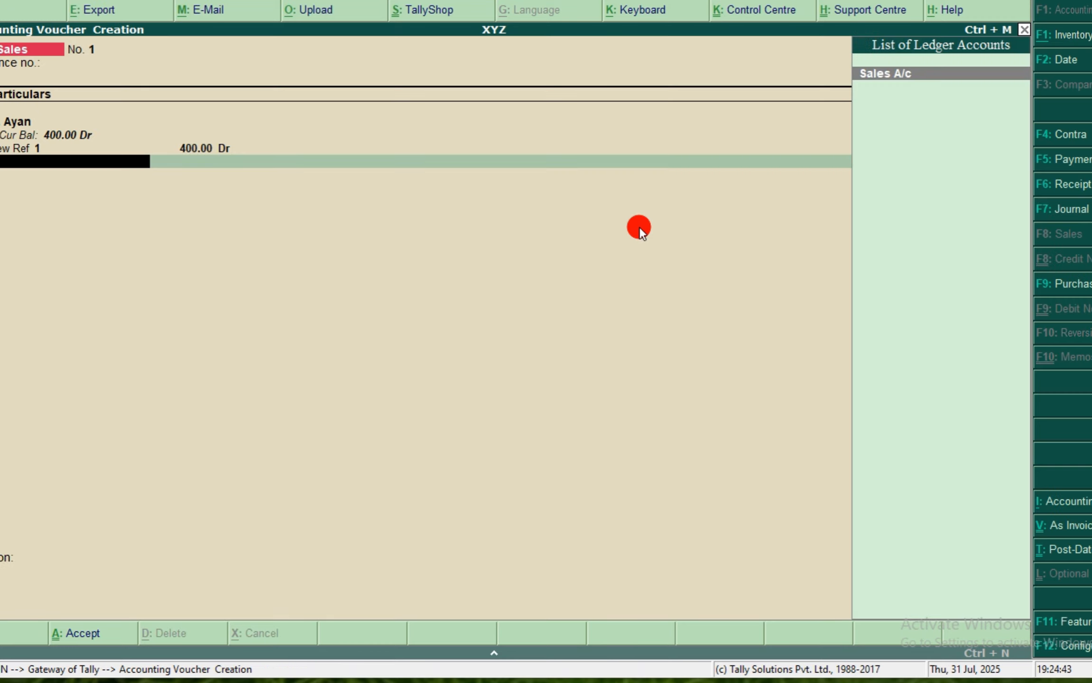
# Credit Sales A/c with 400, leave the inventory allocation and narration blank, and save the sales voucher
pyautogui.press('Return')
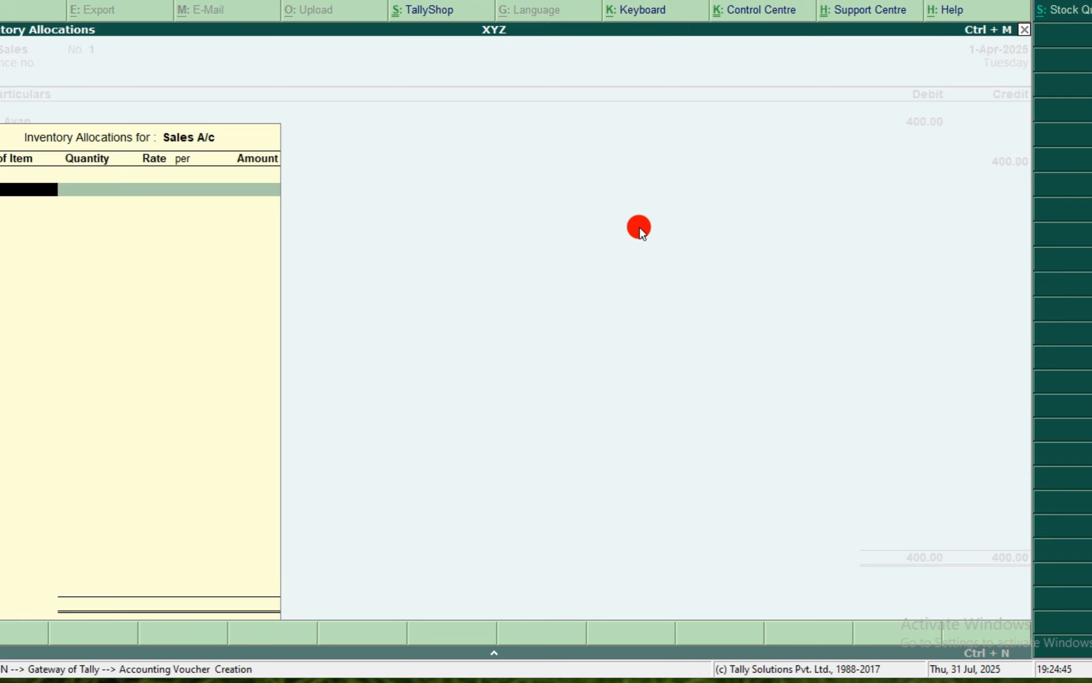
pyautogui.press('Return')
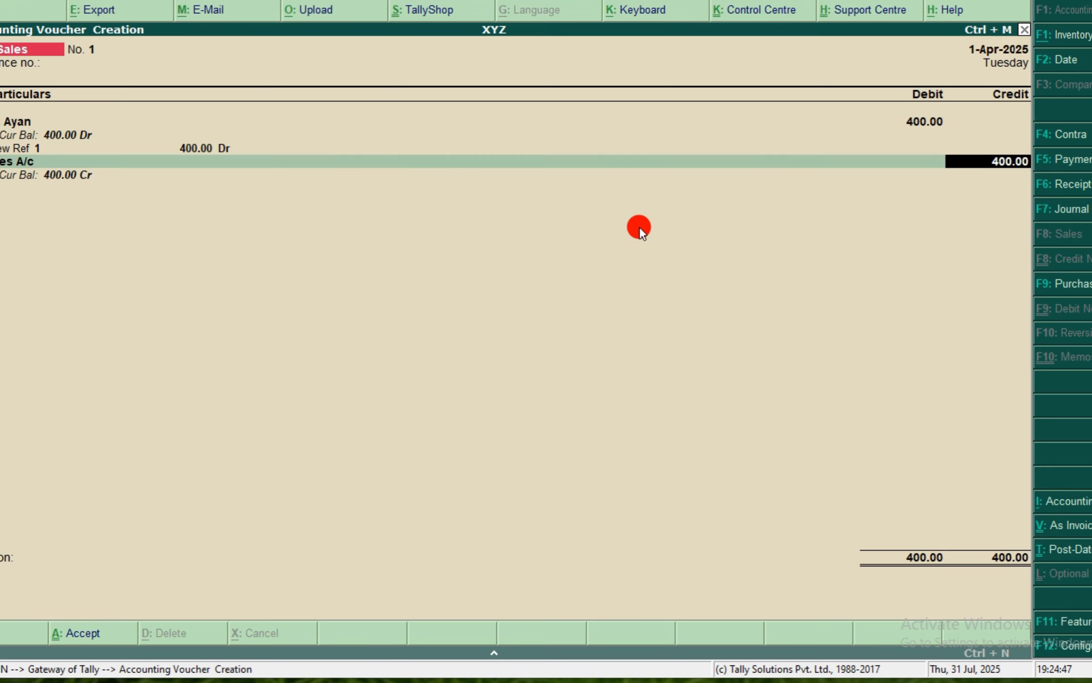
pyautogui.press('Return')
pyautogui.press('Return')
pyautogui.click(639, 226)
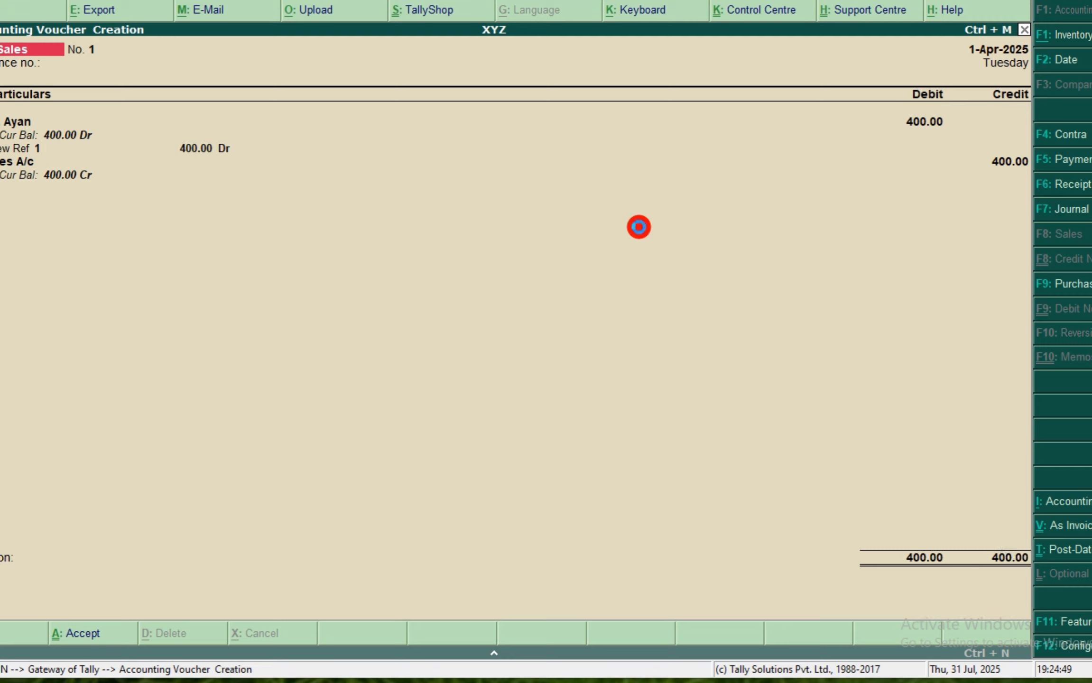
# Start a purchase voucher, switch it to voucher mode and leave the supplier invoice number and date blank
pyautogui.press('F9')
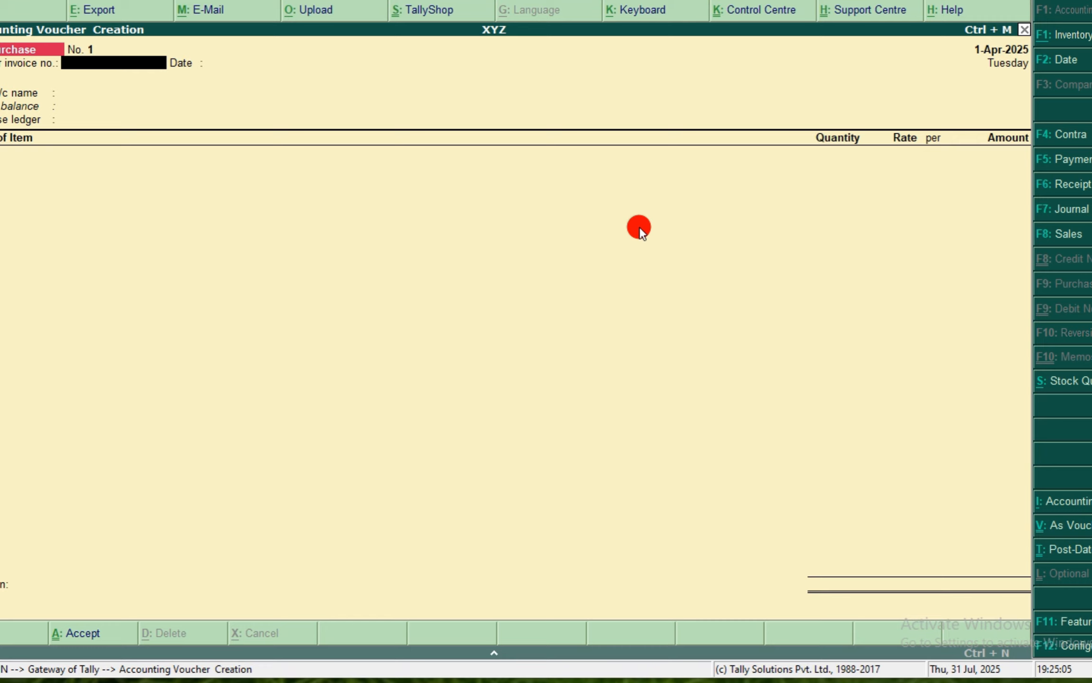
pyautogui.hotkey('ctrl', 'v')
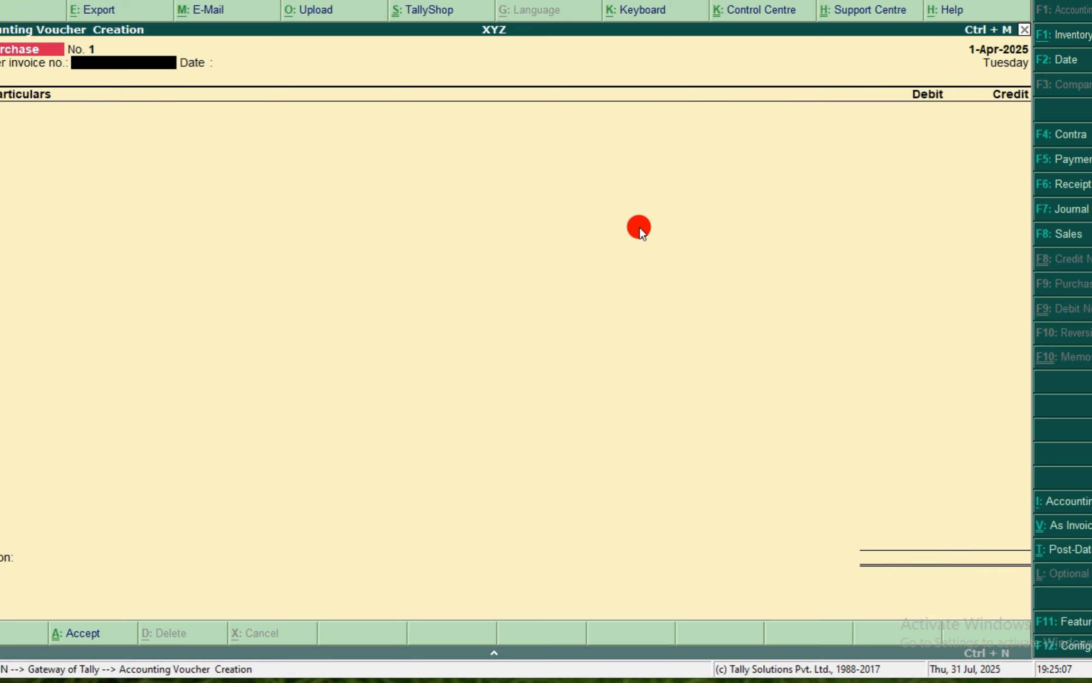
pyautogui.press('Return')
pyautogui.press('Return')
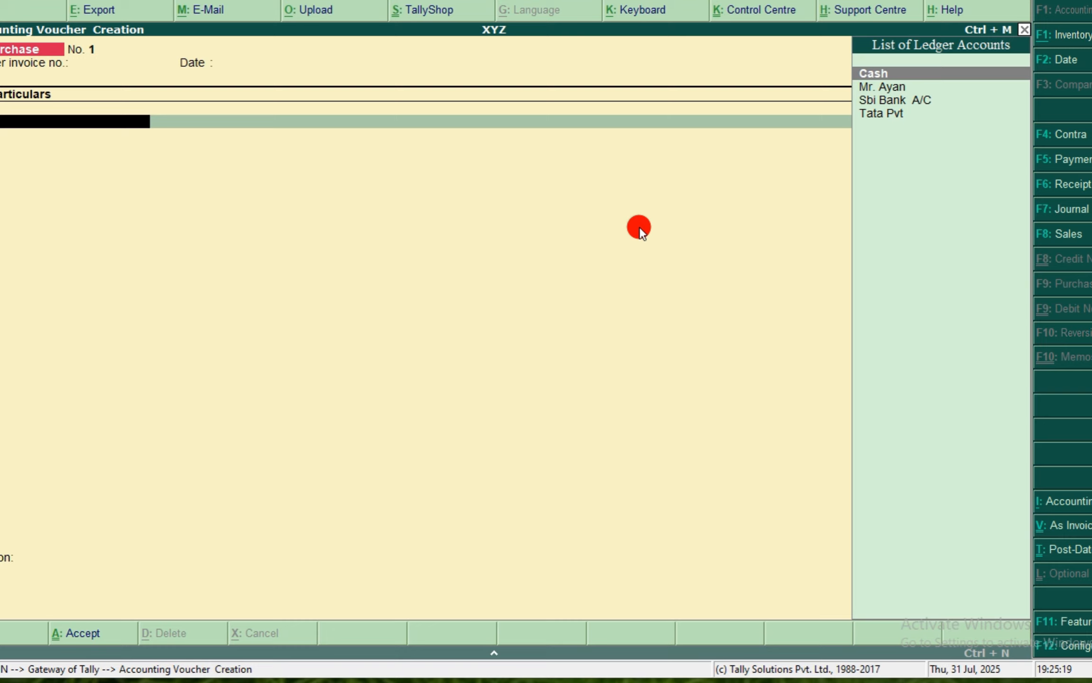
# Choose Tata Pvt as the credited ledger in the purchase voucher and keep its default supplier details
pyautogui.press('Down')
pyautogui.press('Down')
pyautogui.press('Down')
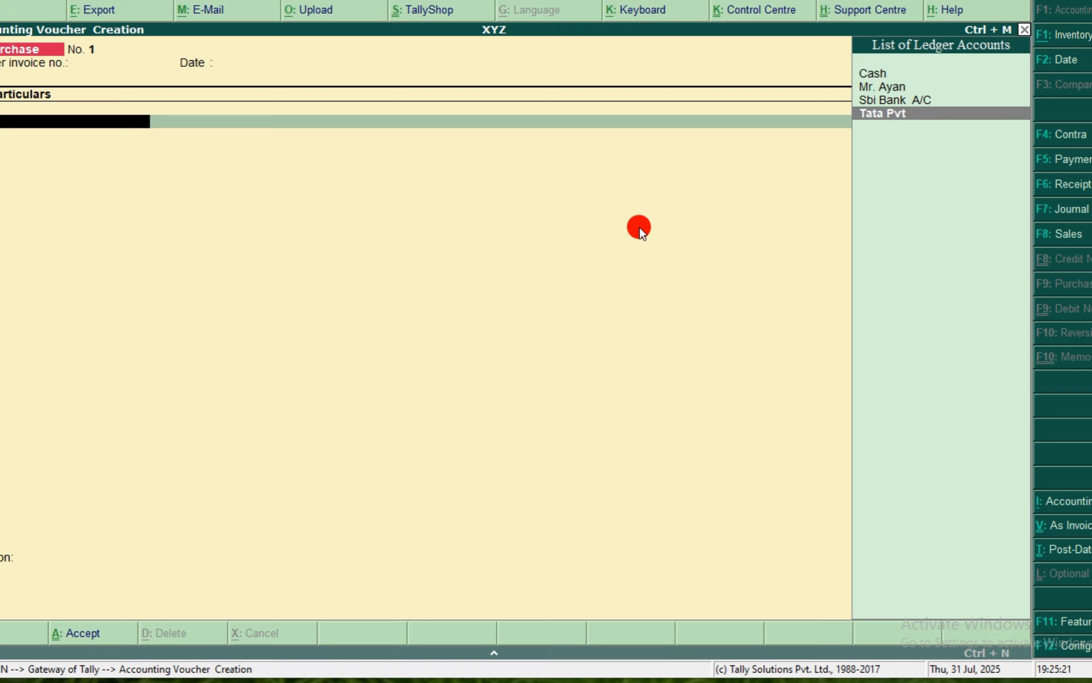
pyautogui.press('Return')
pyautogui.press('Return')
pyautogui.press('Return')
pyautogui.press('Return')
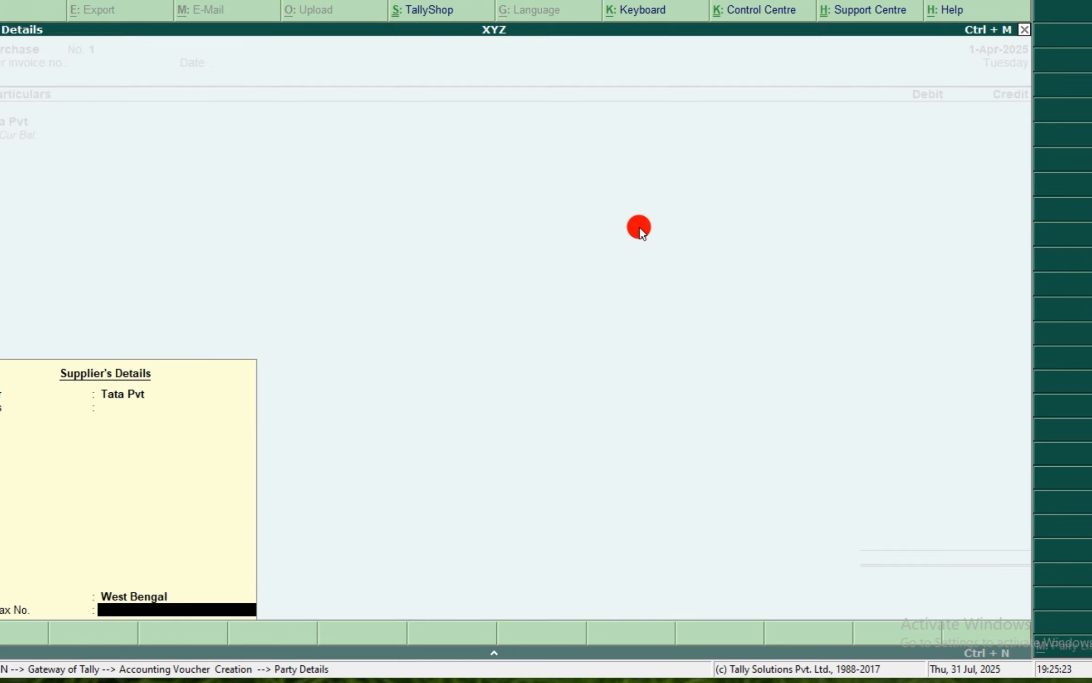
pyautogui.press('Return')
# Credit Tata Pvt with 700, allocate the amount to New Ref 1 and accept the bill-wise details
pyautogui.write('7000')
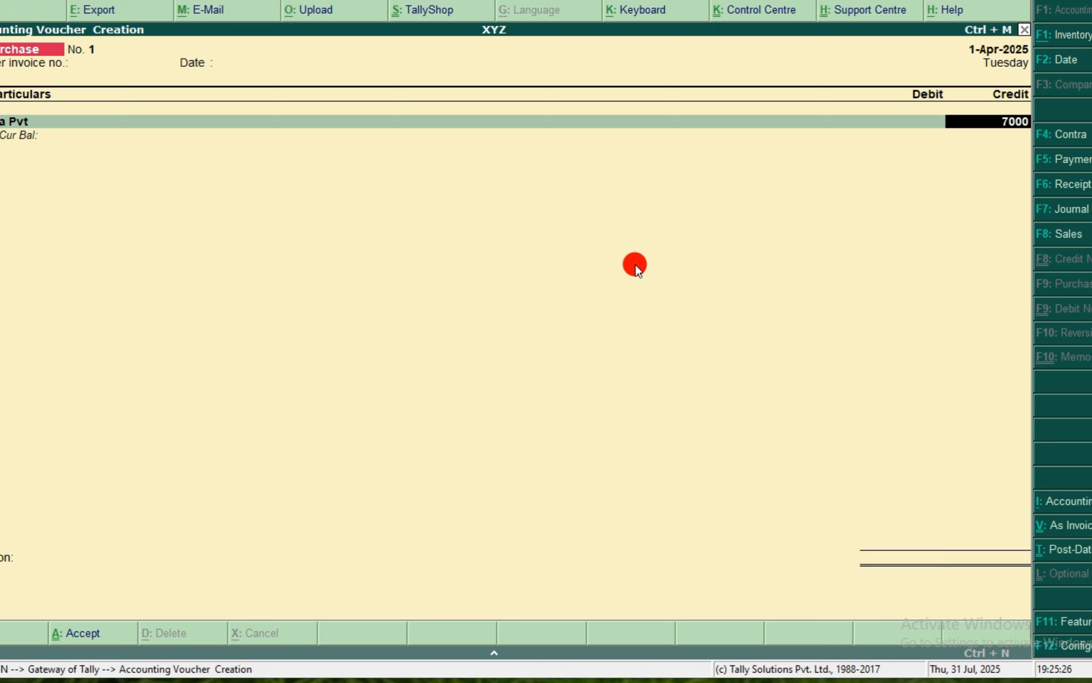
pyautogui.press('BackSpace')
pyautogui.press('Return')
pyautogui.press('Return')
pyautogui.press('Return')
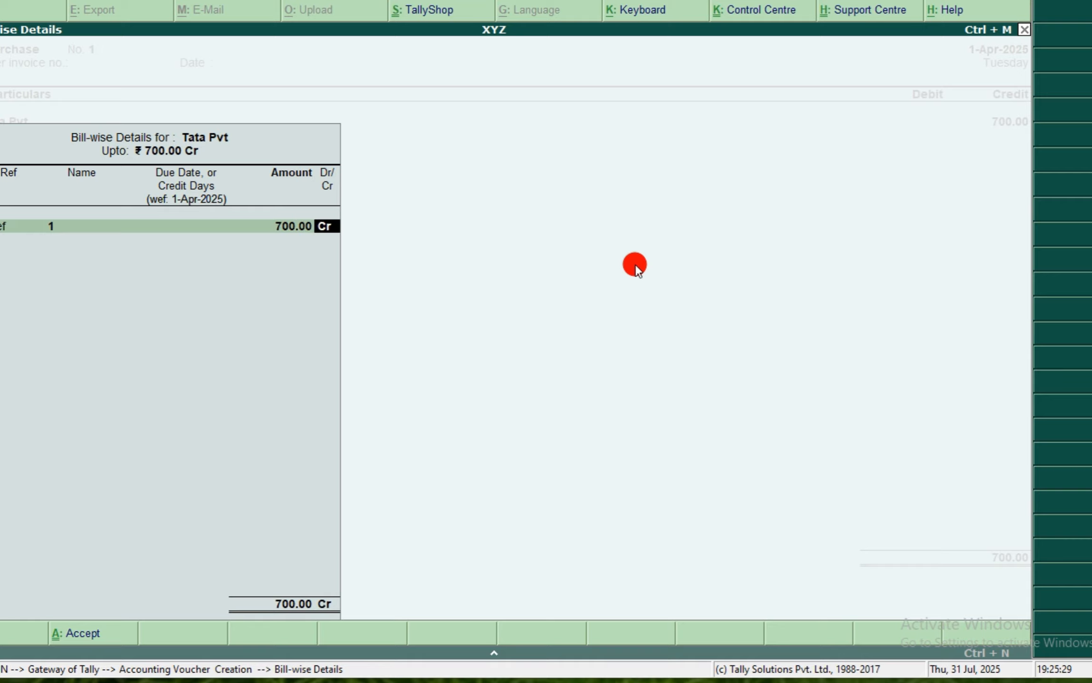
pyautogui.press('Return')
pyautogui.press('Return')
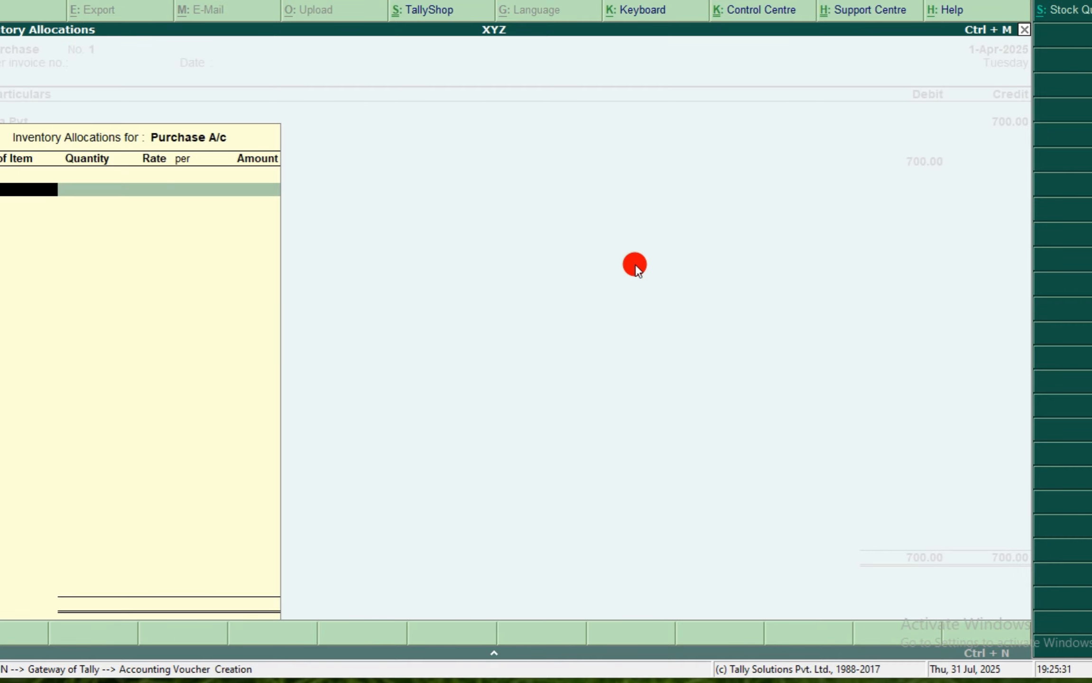
# Debit Purchase A/c with 700, leave the inventory allocation and narration blank, save the purchase voucher and leave voucher entry
pyautogui.press('Return')
pyautogui.press('Return')
pyautogui.press('Return')
pyautogui.press('Return')
pyautogui.press('Return')
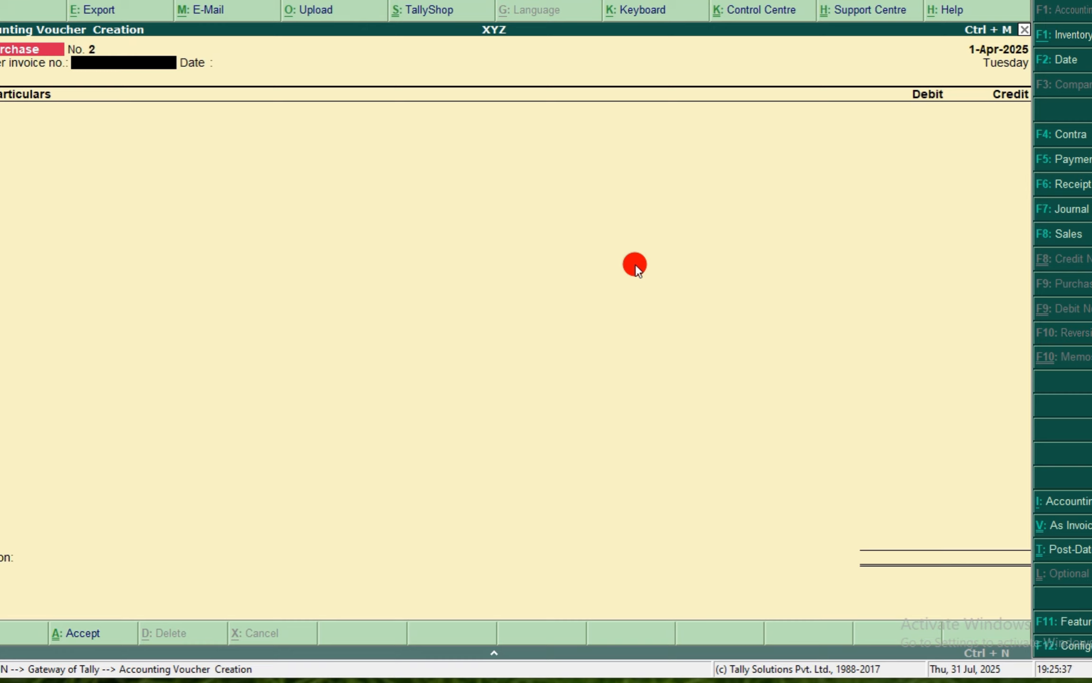
pyautogui.press('Escape')
pyautogui.press('Return')
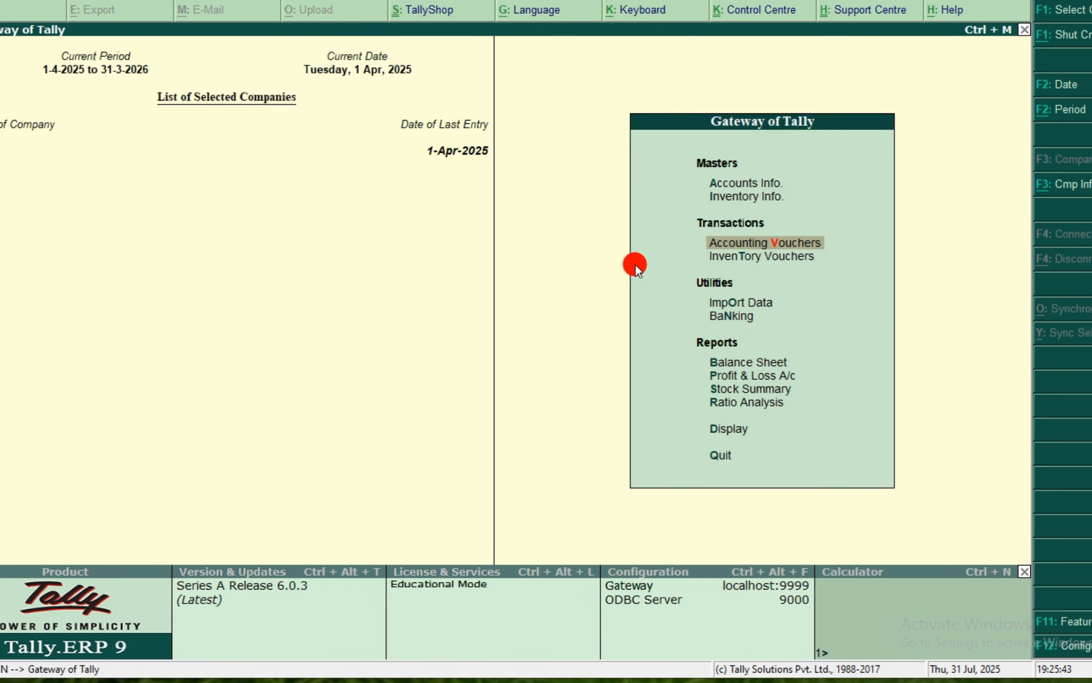
# Open the Day Book in detailed view and review the debit and credit ledgers of each recorded voucher
pyautogui.press('Down')
pyautogui.press('Down')
pyautogui.press('Down')
pyautogui.press('Down')
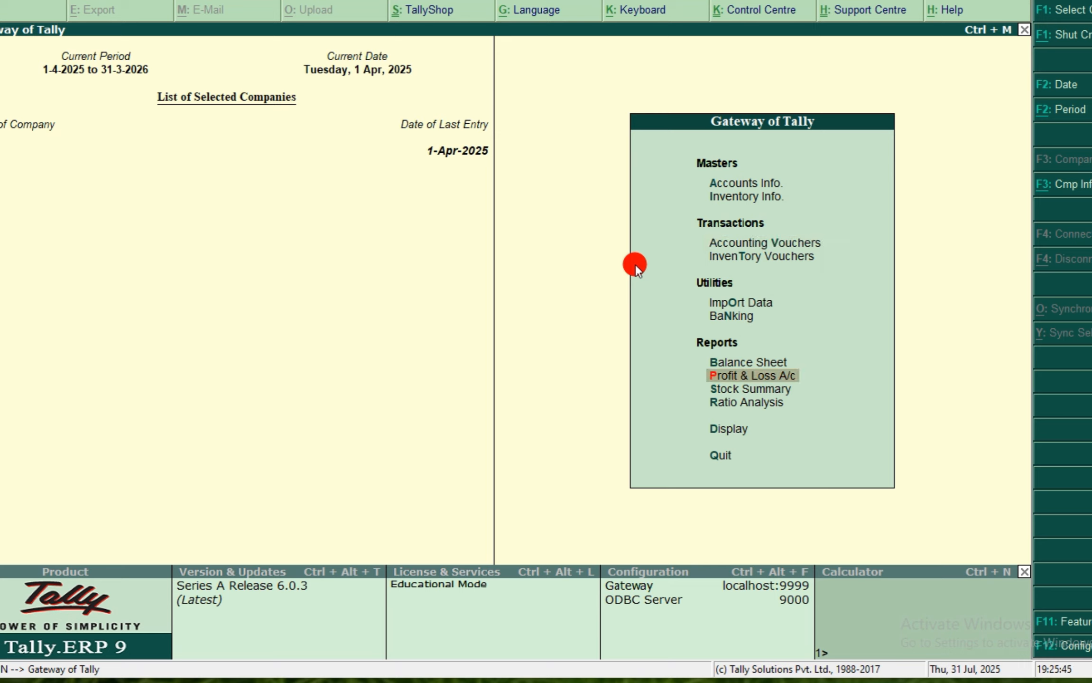
pyautogui.press('Down')
pyautogui.press('Down')
pyautogui.press('Down')
pyautogui.press('Down')
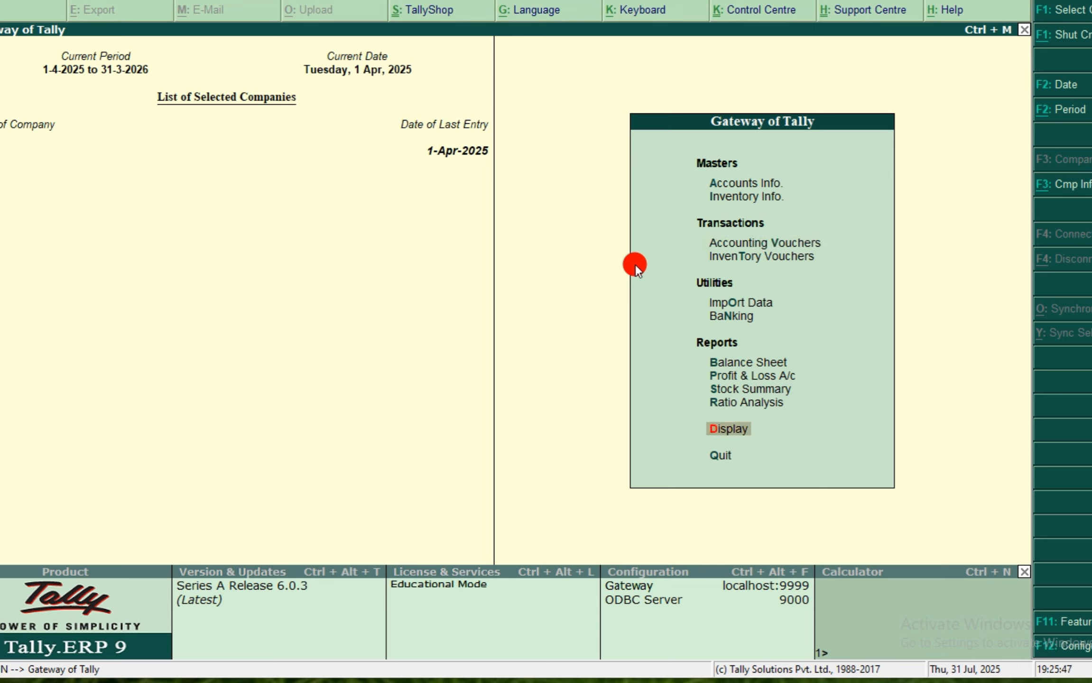
pyautogui.press('Return')
pyautogui.press('Down')
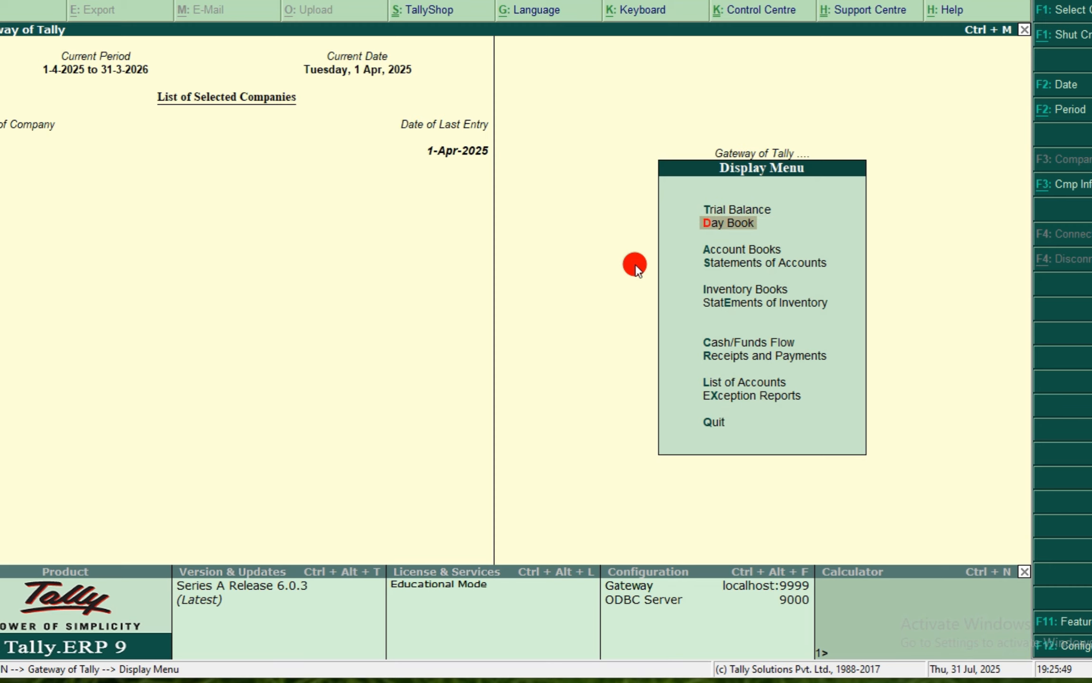
pyautogui.press('Return')
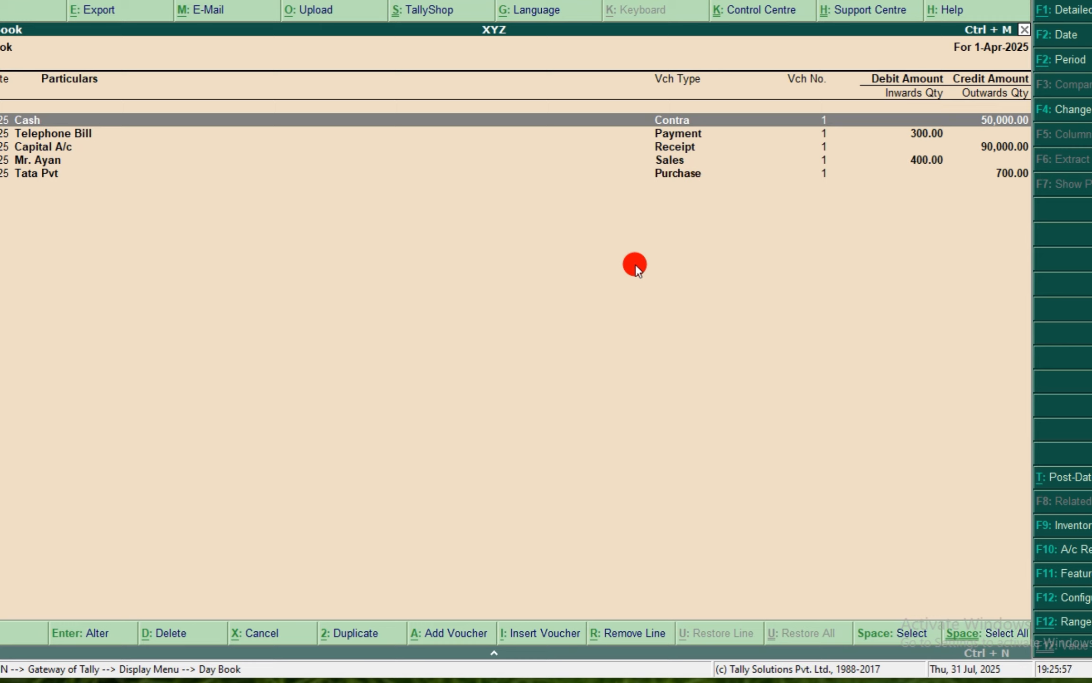
pyautogui.hotkey('alt', 'F1')
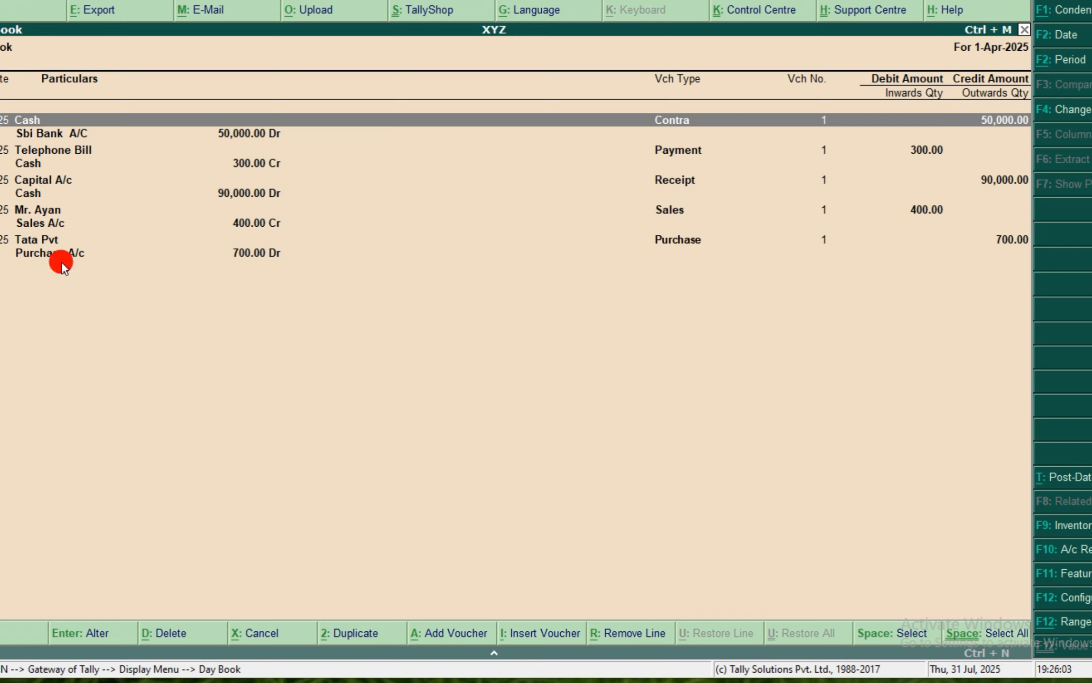
pyautogui.press('Escape')
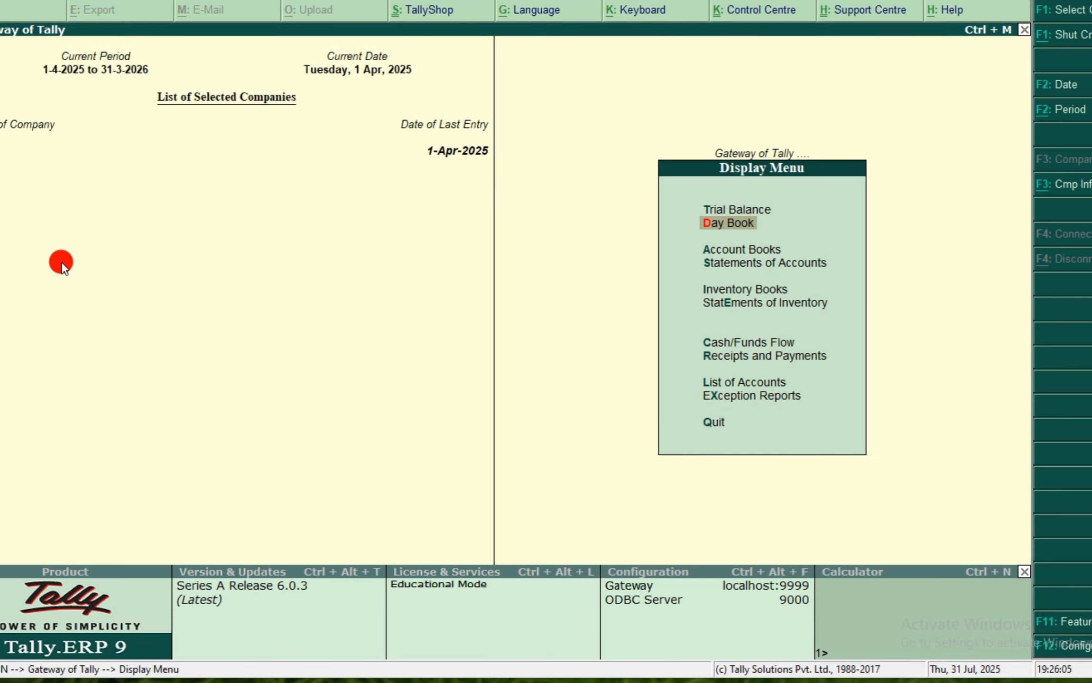
# Open the Trial Balance and compare its debit and credit grand totals
pyautogui.press('Up')
pyautogui.press('Return')
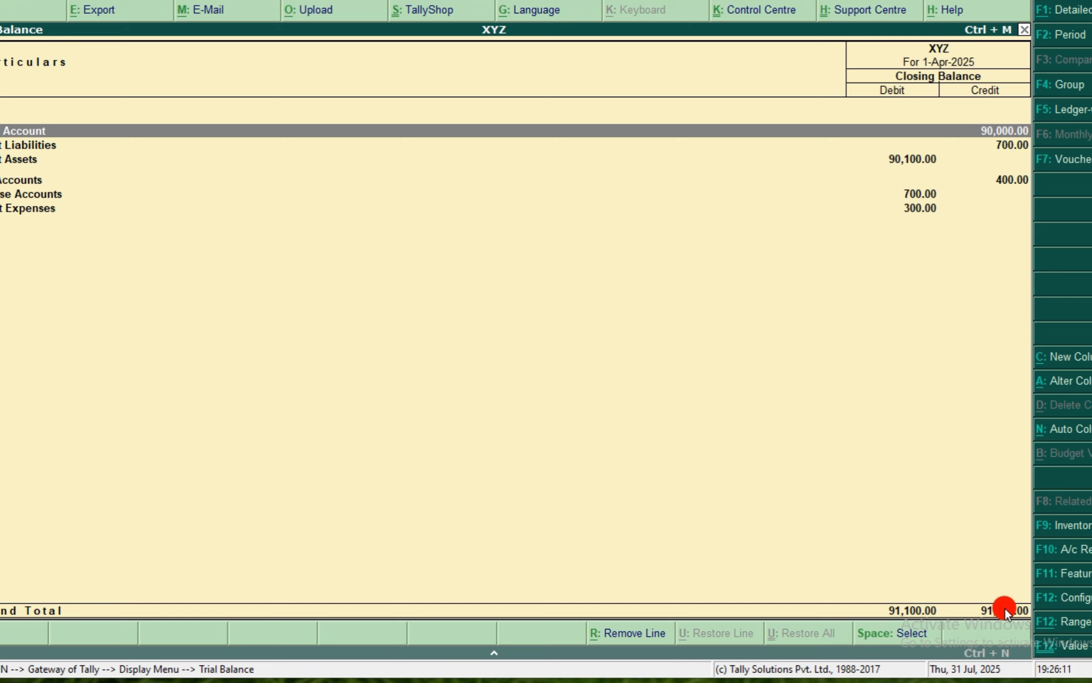
pyautogui.press('Escape')
pyautogui.press('Escape')
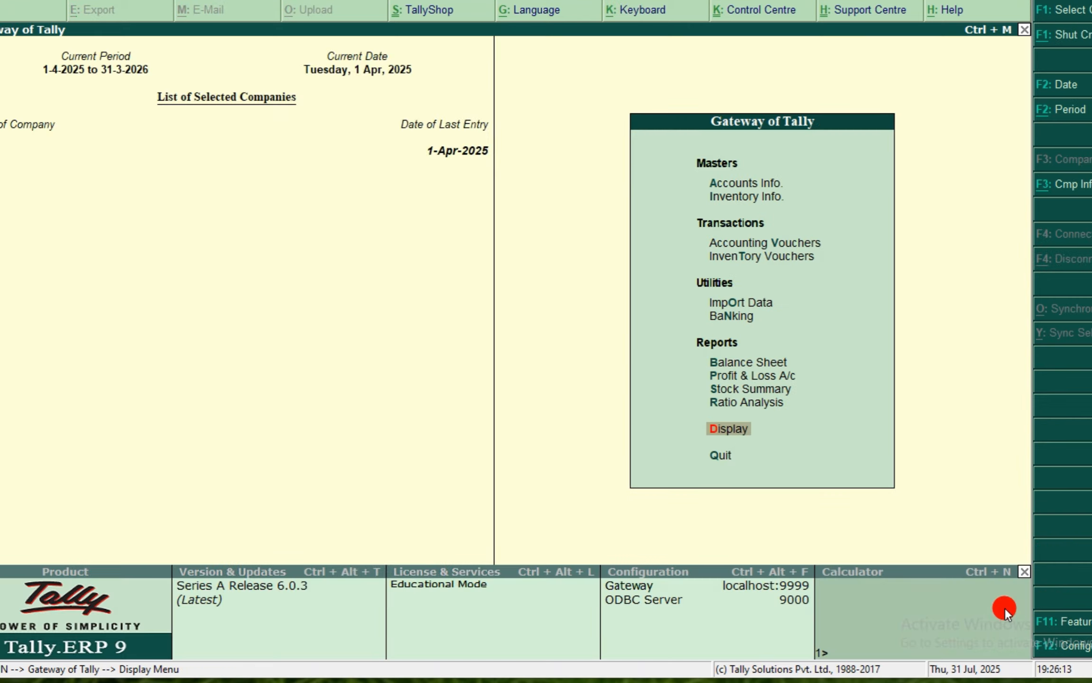
# Open the Balance Sheet in detailed view and review the liabilities and assets
pyautogui.press('Up')
pyautogui.press('Up')
pyautogui.press('Up')
pyautogui.press('Up')
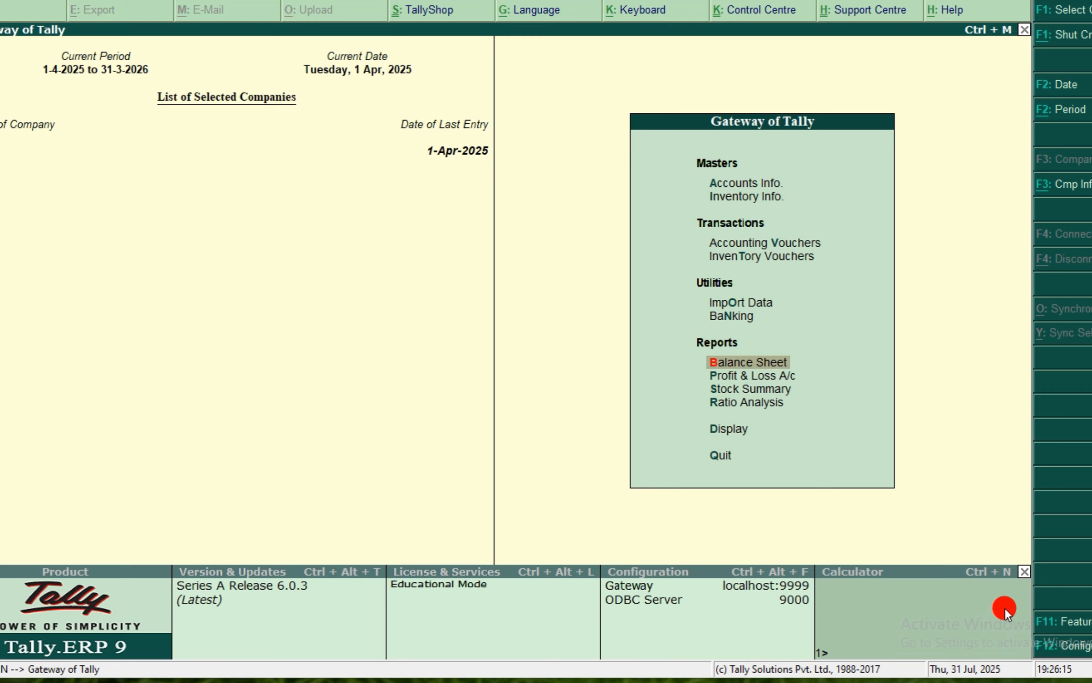
pyautogui.press('Return')
pyautogui.hotkey('alt', 'F1')
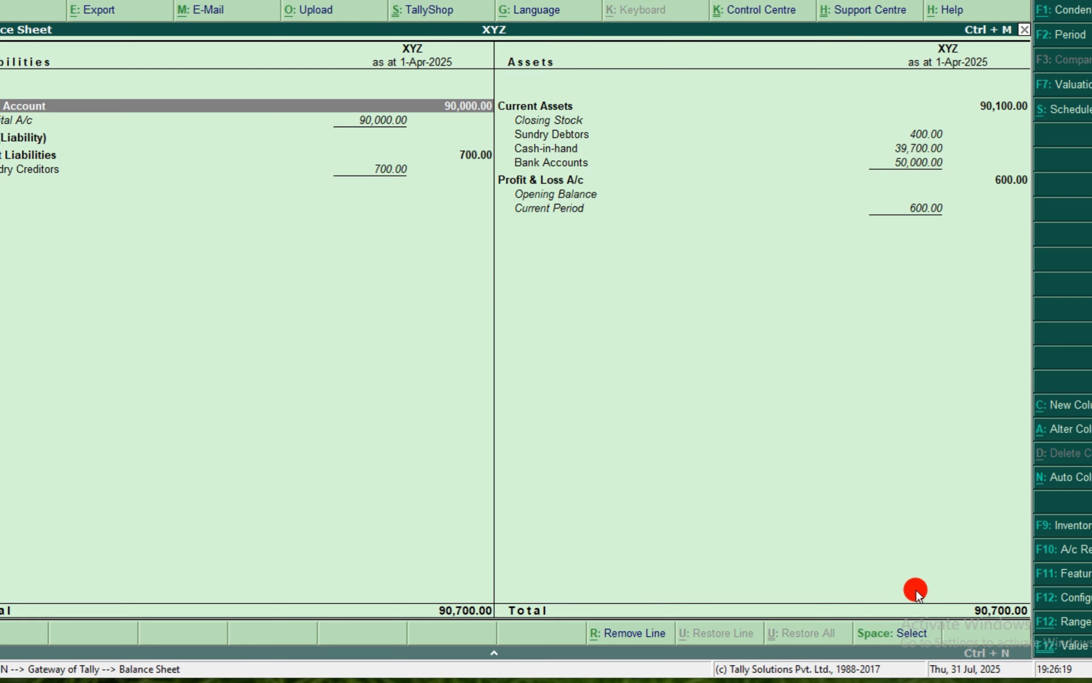
# Leave the Balance Sheet and open the Profit & Loss A/c to review income, expenses and the net result
pyautogui.press('Escape')
pyautogui.press('Down')
pyautogui.press('Return')
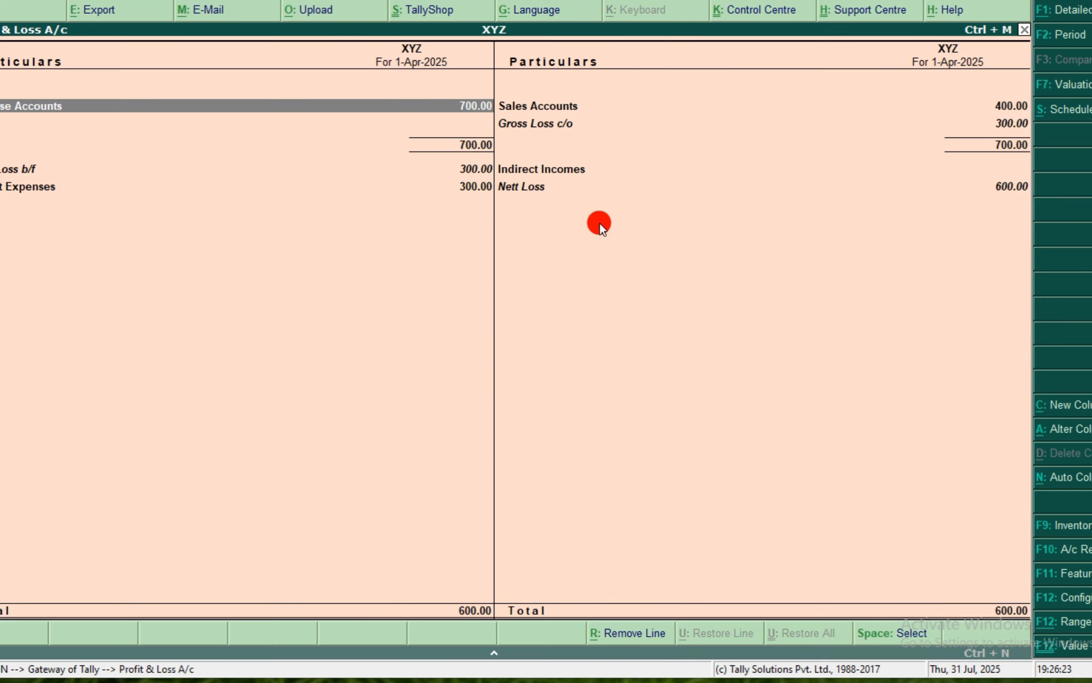